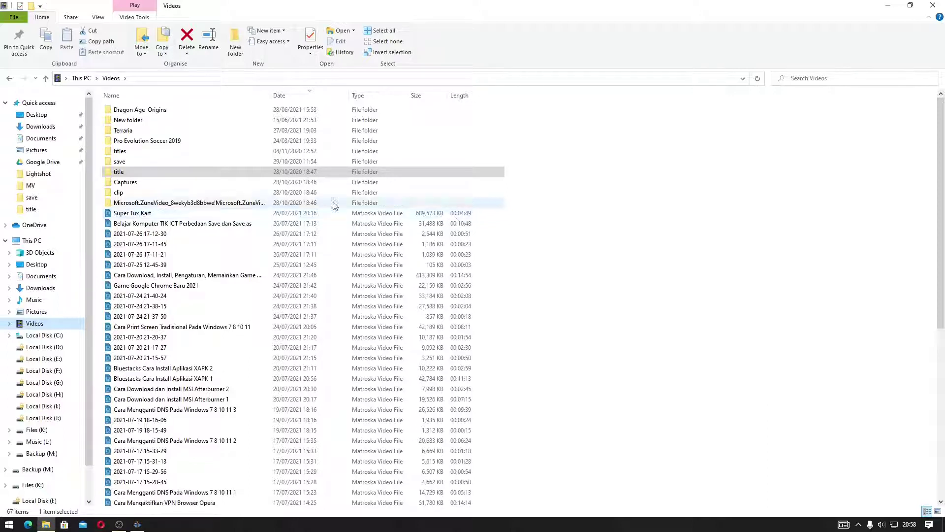
# Import the Super Tux Kart video from the Videos folder into the Kdenlive project and place it at the start of the timeline
pyautogui.click(177, 214)
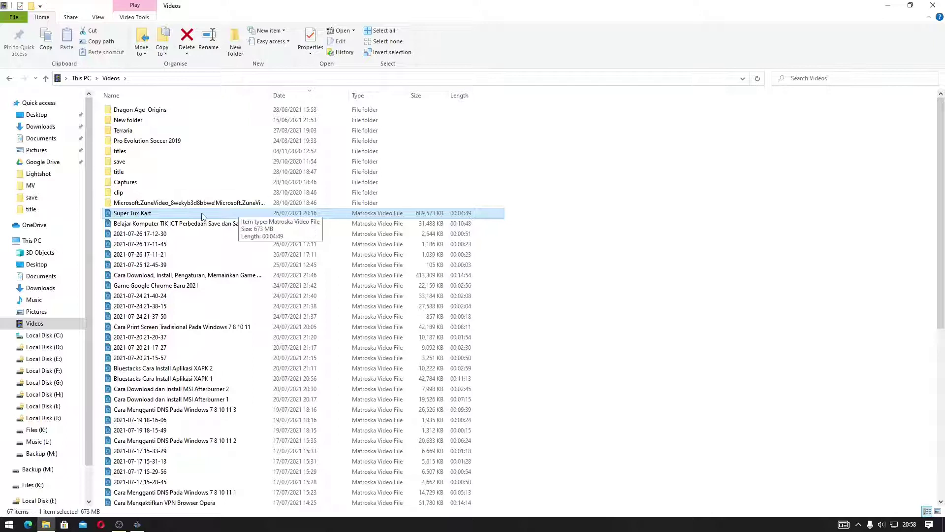
pyautogui.moveTo(202, 217); pyautogui.dragTo(176, 160)
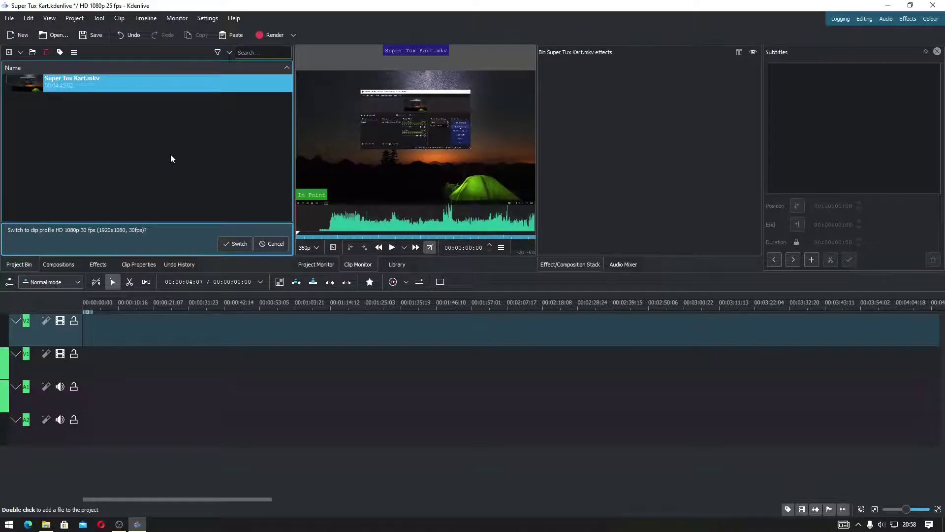
pyautogui.moveTo(164, 83); pyautogui.dragTo(74, 394)
# Cut off about the first 47 seconds of the Super Tux Kart clip and move the remainder to the timeline start
pyautogui.click(217, 417)
pyautogui.click(228, 418)
pyautogui.click(238, 418)
pyautogui.press('x')
pyautogui.click(240, 407)
pyautogui.press('s')
pyautogui.click(211, 367)
pyautogui.press('Delete')
pyautogui.scroll(-10, 335, 429)
pyautogui.click(325, 418)
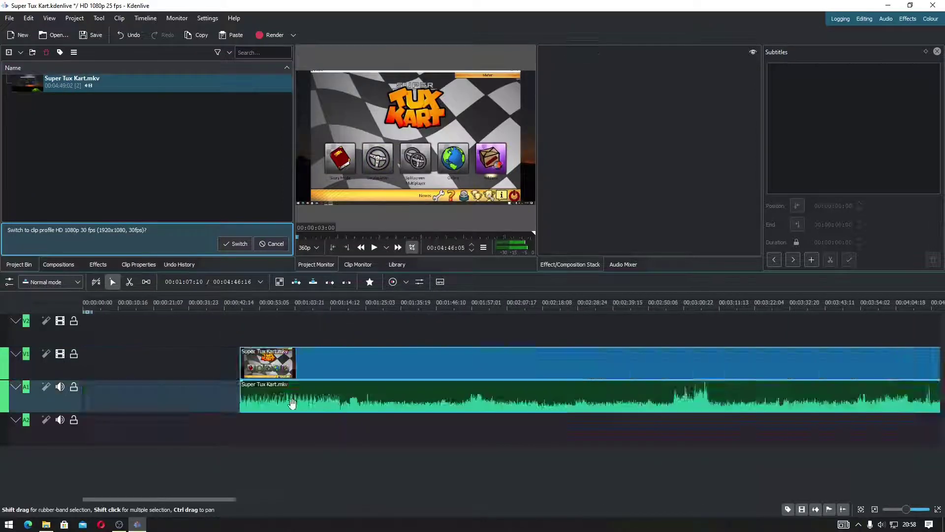
pyautogui.moveTo(327, 411); pyautogui.dragTo(76, 432)
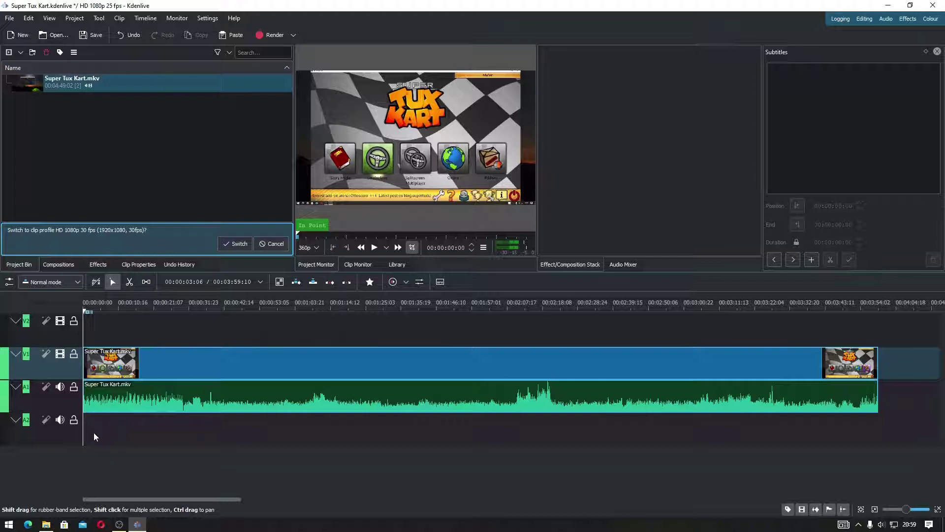
# Decline switching to the clip's 30 fps profile and open the project's rendering settings
pyautogui.click(281, 244)
pyautogui.click(270, 35)
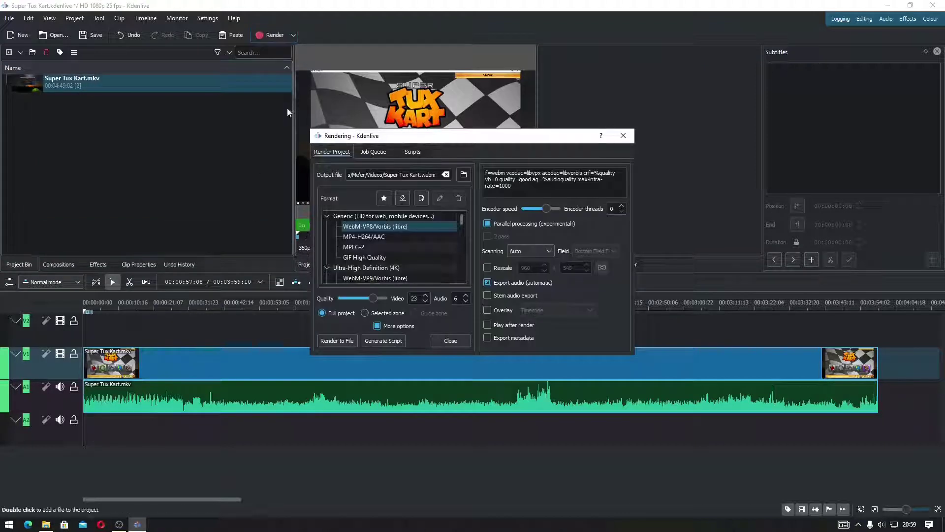
# Examine the available generic and Ultra-High Definition render formats, including WebM-VP9 and MP4-H265
pyautogui.scroll(-1, 363, 238)
pyautogui.click(365, 248)
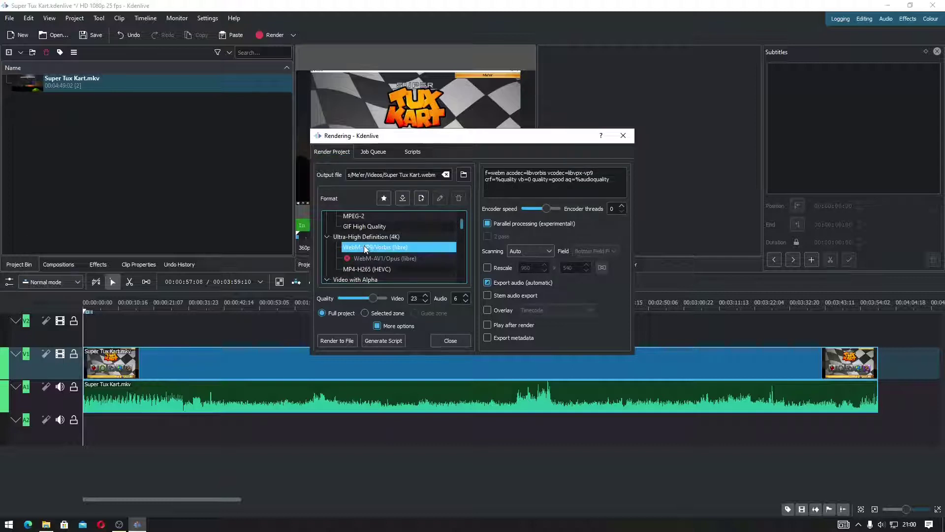
pyautogui.scroll(-1, 365, 248)
pyautogui.click(365, 239)
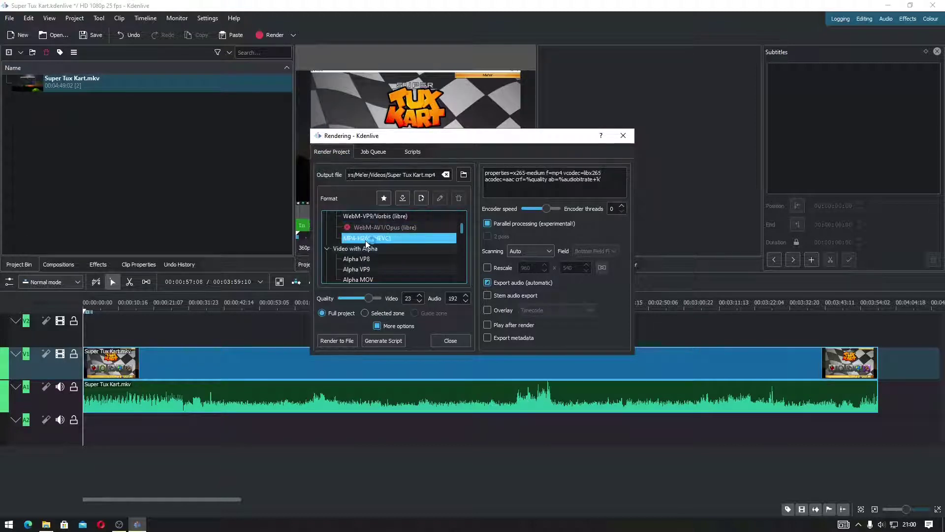
pyautogui.scroll(2, 368, 240)
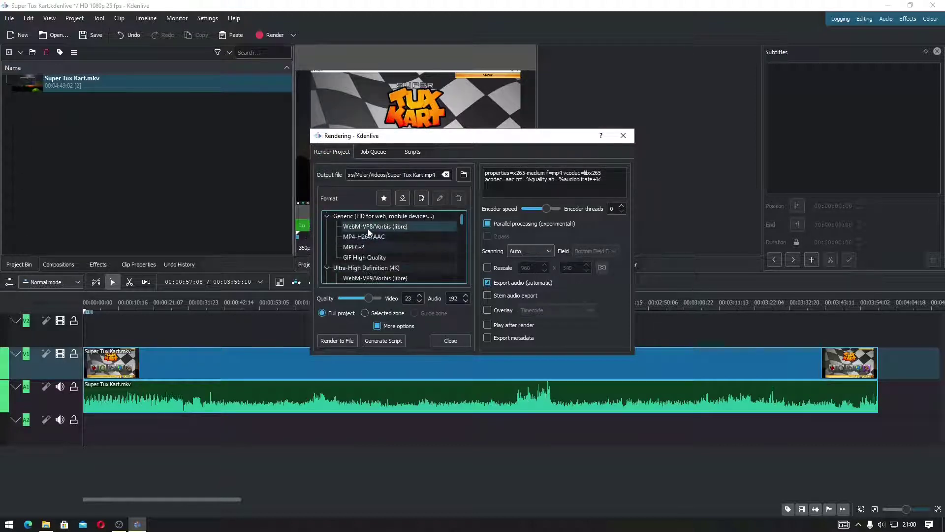
pyautogui.scroll(-1, 368, 233)
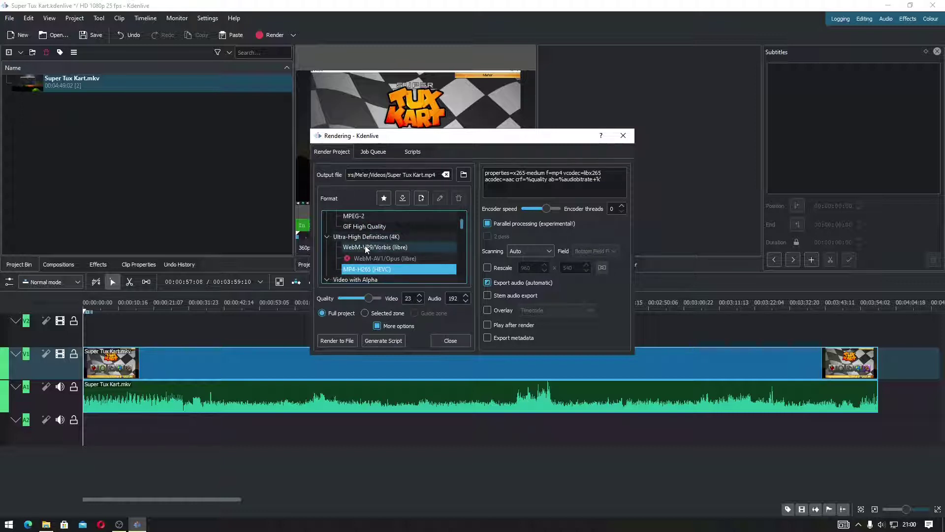
pyautogui.scroll(1, 365, 245)
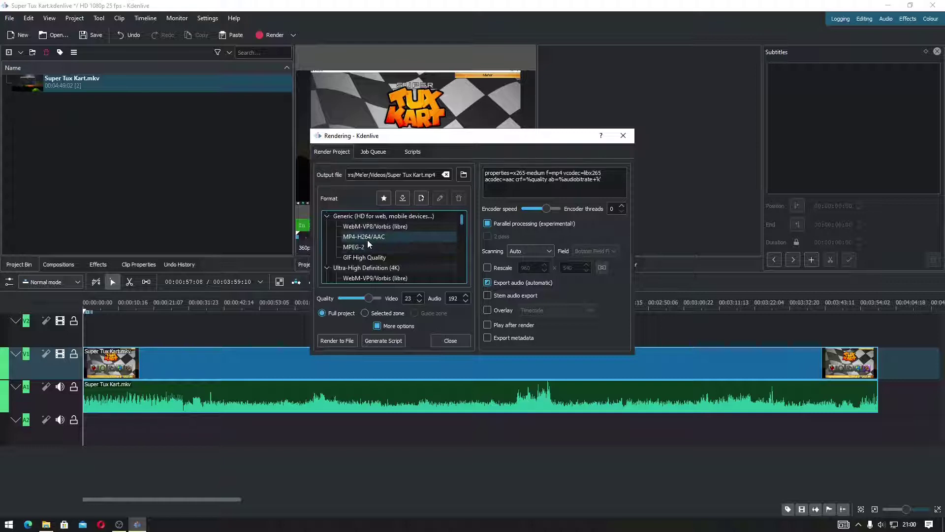
pyautogui.scroll(-1, 367, 240)
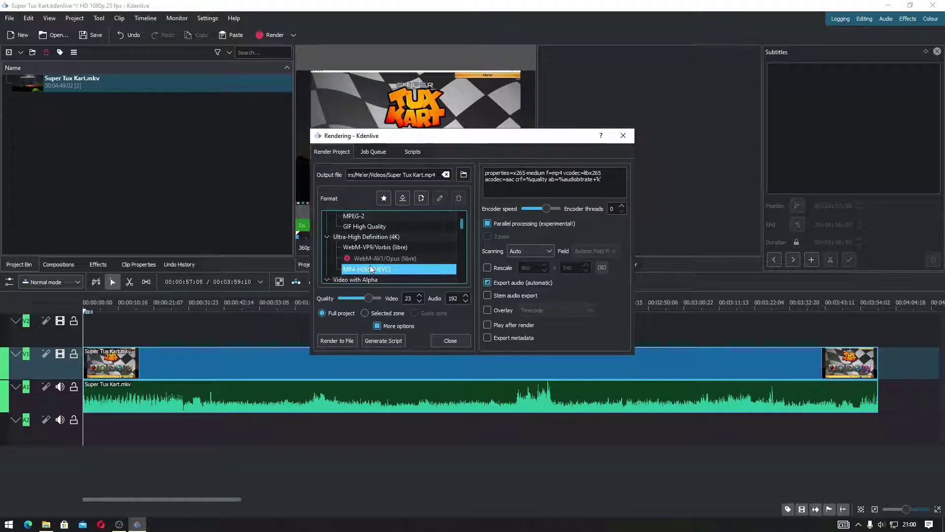
pyautogui.scroll(1, 371, 264)
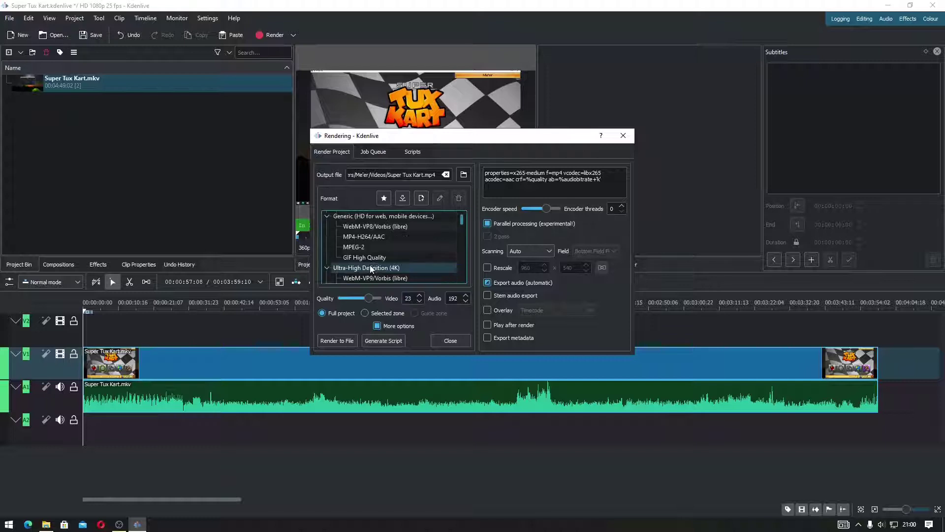
# Render the full project in WebM-VP8/Vorbis format as "Super Tux Kart VP8" in the title folder under Videos
pyautogui.click(372, 229)
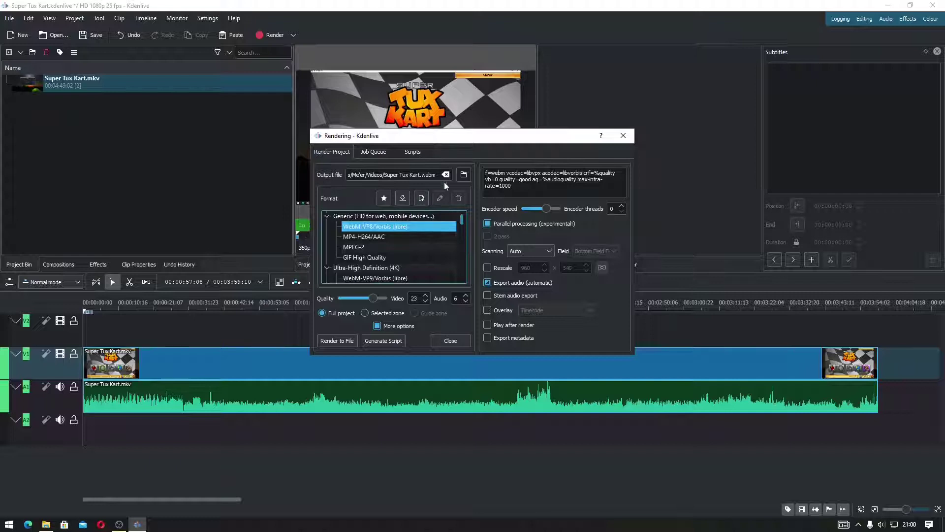
pyautogui.click(463, 174)
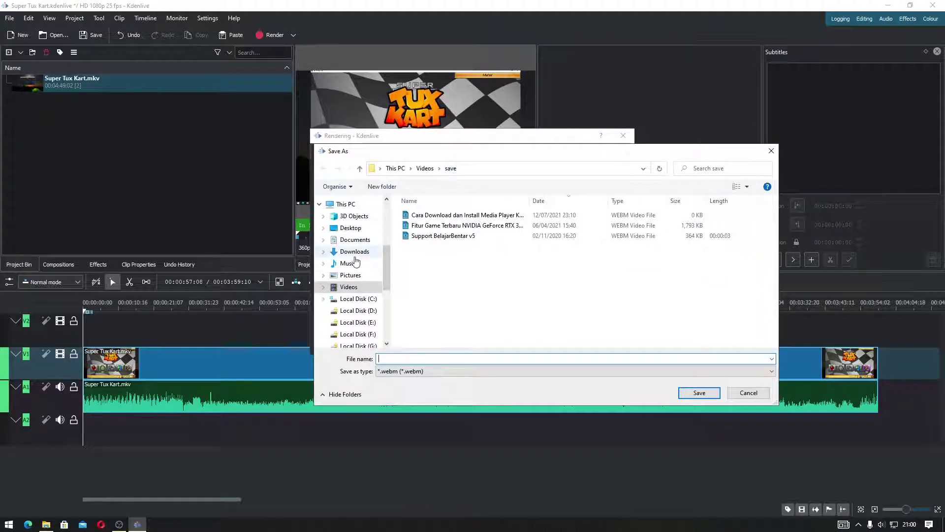
pyautogui.scroll(2, 352, 253)
pyautogui.click(344, 224)
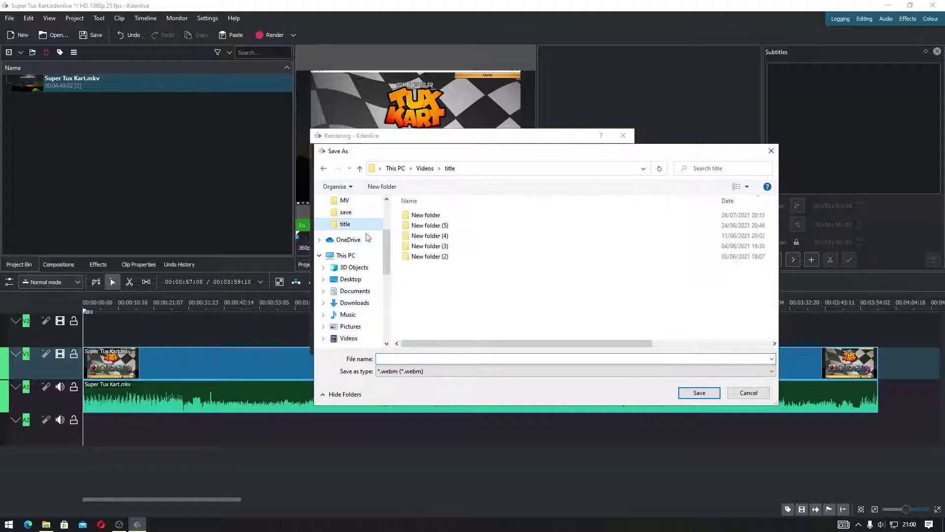
pyautogui.click(407, 358)
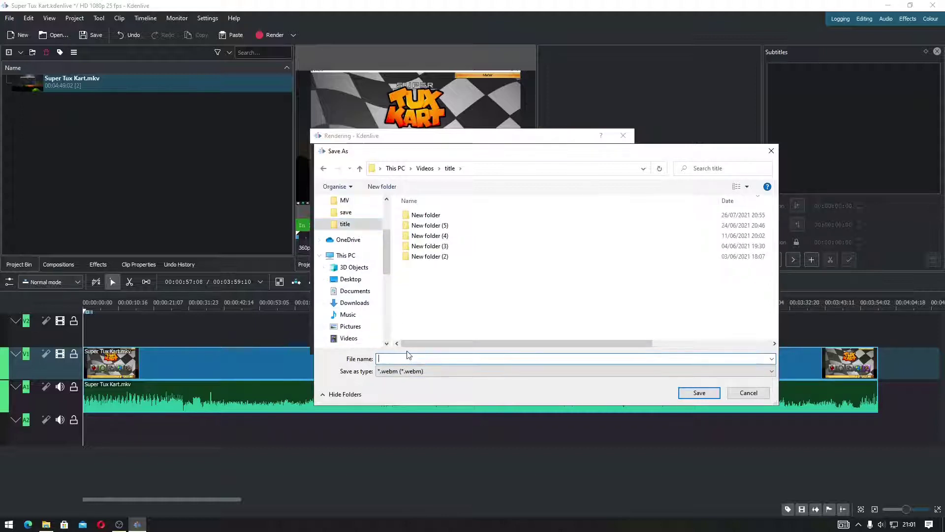
pyautogui.write('Super Tux Kart VP8')
pyautogui.press('Return')
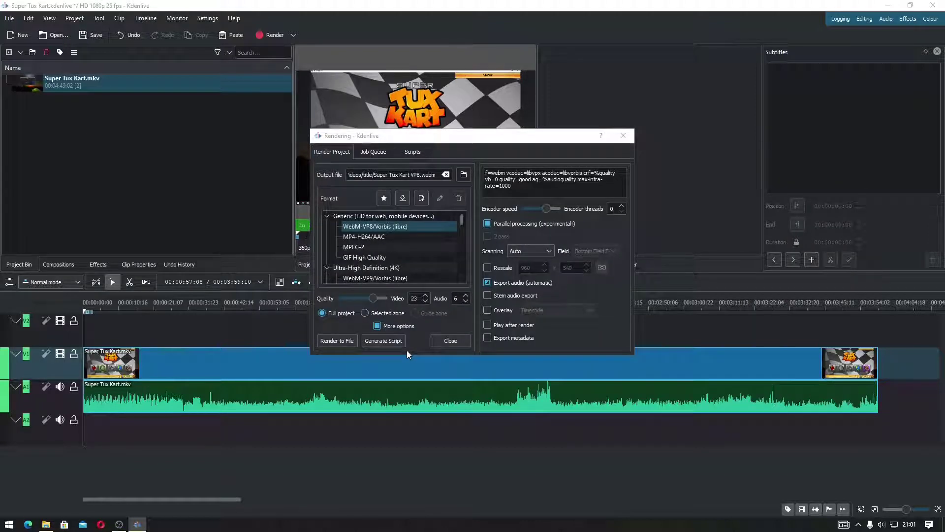
pyautogui.click(342, 338)
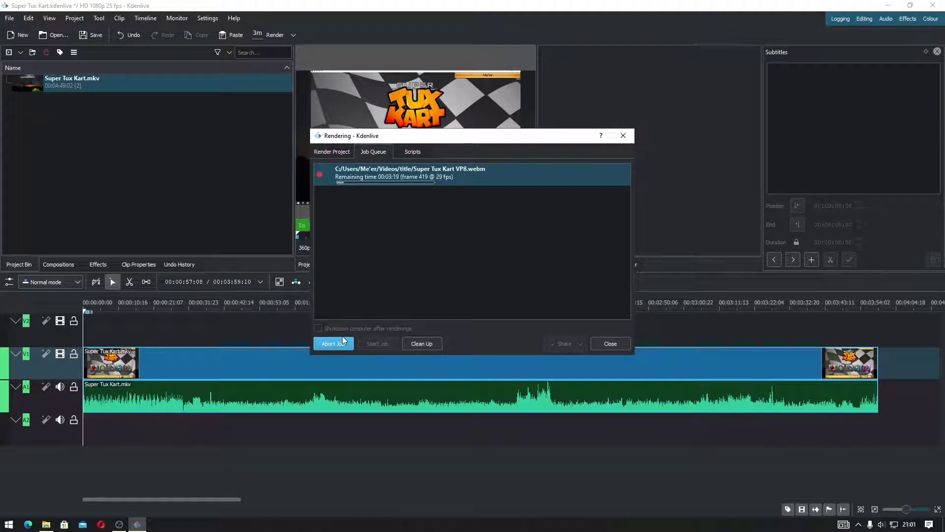
# Check the CPU model and utilisation in Task Manager during the render, and return to the render job queue
pyautogui.rightClick(403, 523)
pyautogui.click(438, 484)
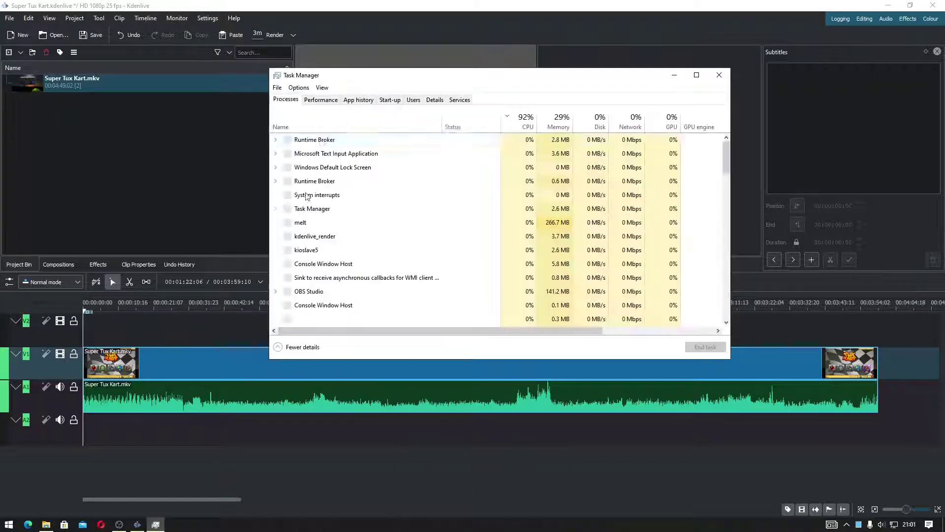
pyautogui.click(321, 100)
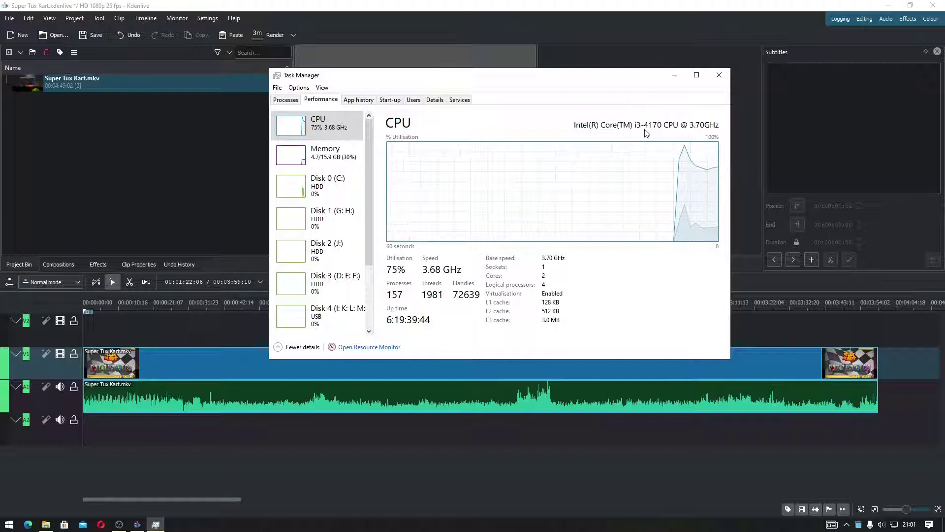
pyautogui.click(717, 76)
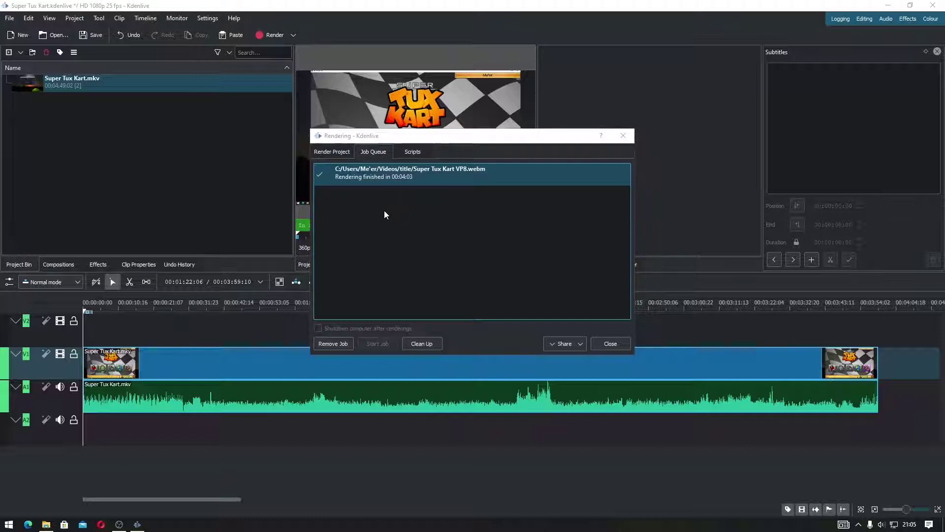
pyautogui.click(401, 217)
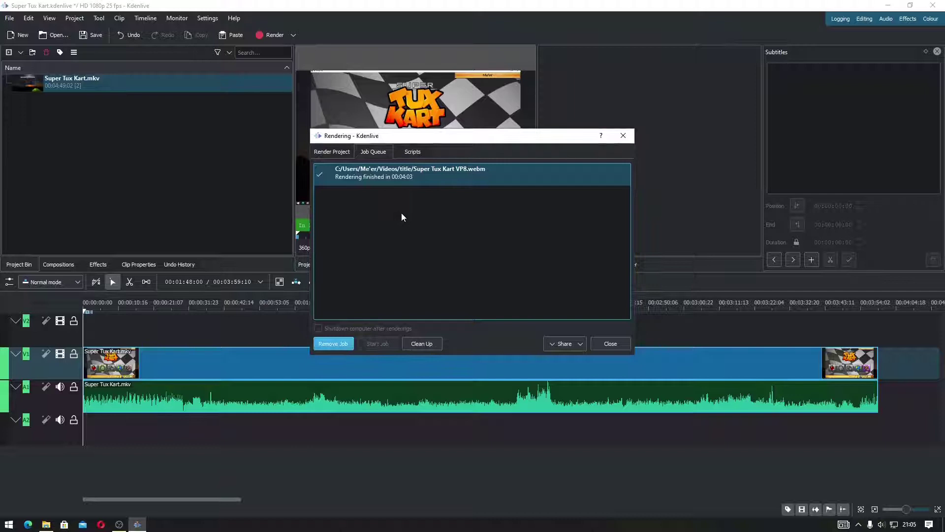
# Render the project in WebM-VP9/Vorbis format with the output file named "Super Tux Kart VP9.webm"
pyautogui.click(330, 153)
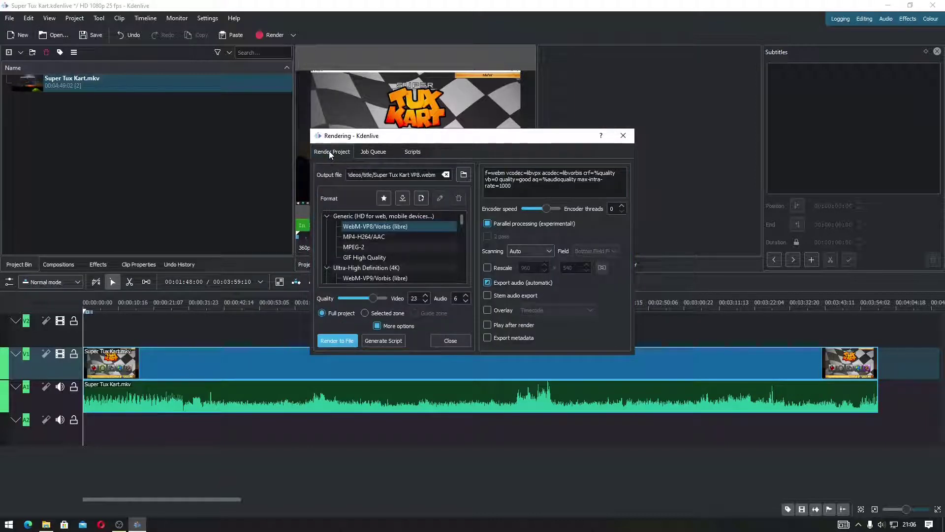
pyautogui.click(375, 277)
pyautogui.click(417, 174)
pyautogui.press('BackSpace')
pyautogui.write('9')
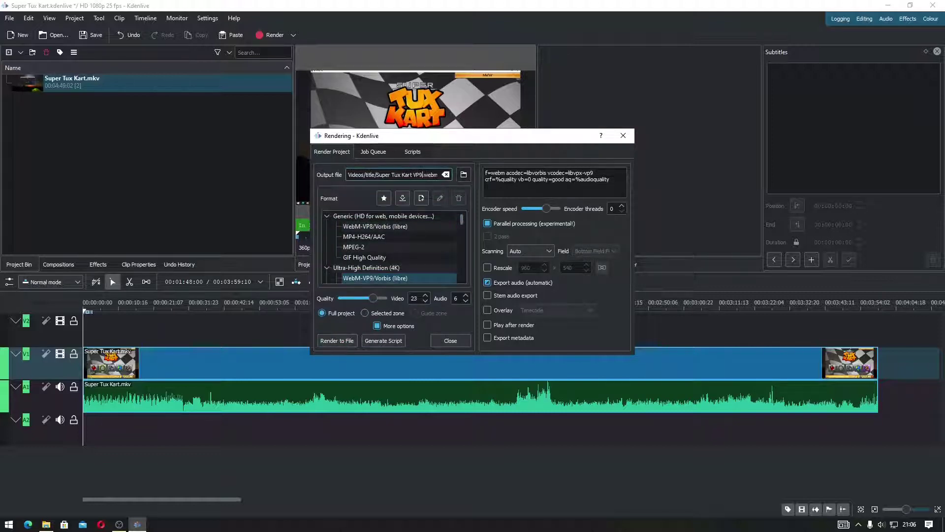
pyautogui.press('Return')
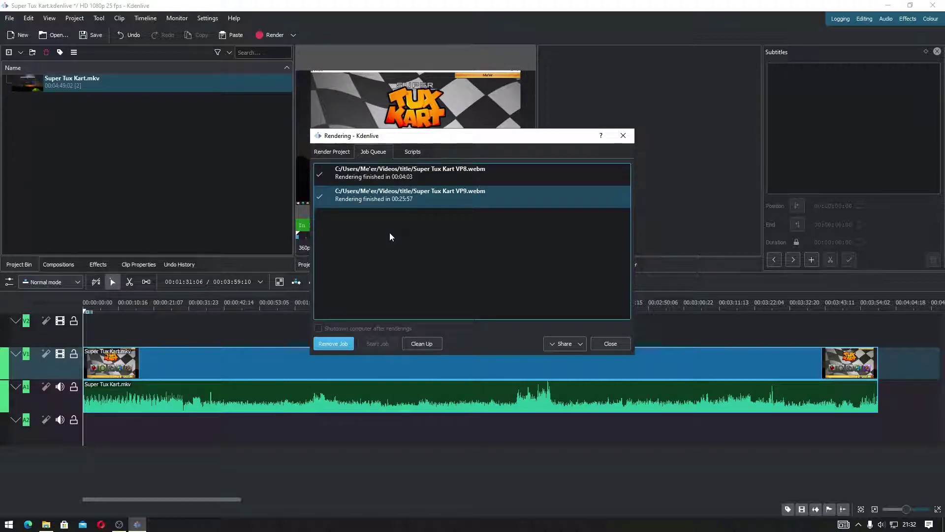
# Render the project in MP4-H264/AAC format with the output file named "Super Tux Kart H264"
pyautogui.click(338, 154)
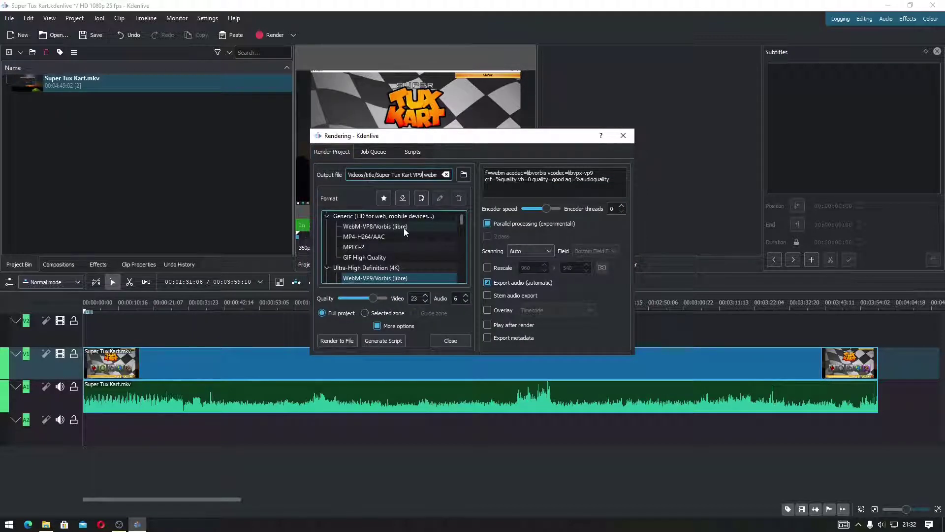
pyautogui.click(389, 236)
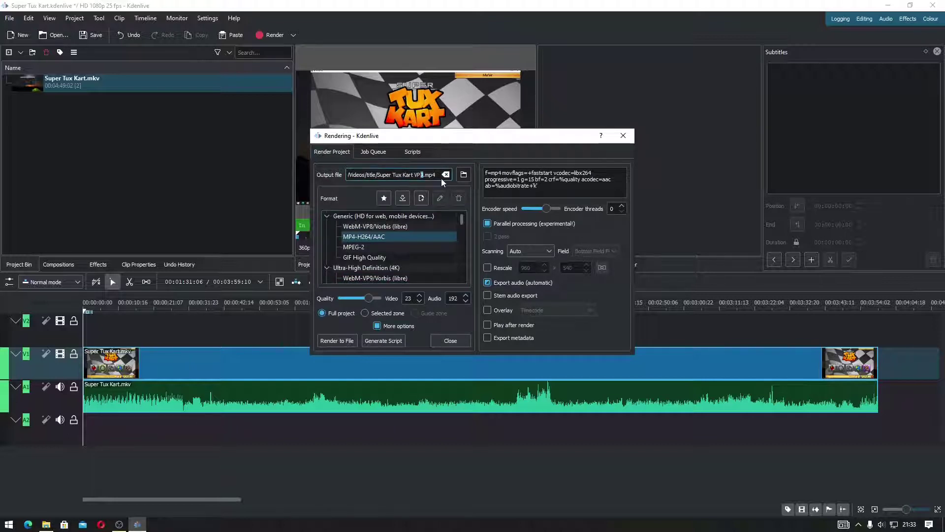
pyautogui.write('H264')
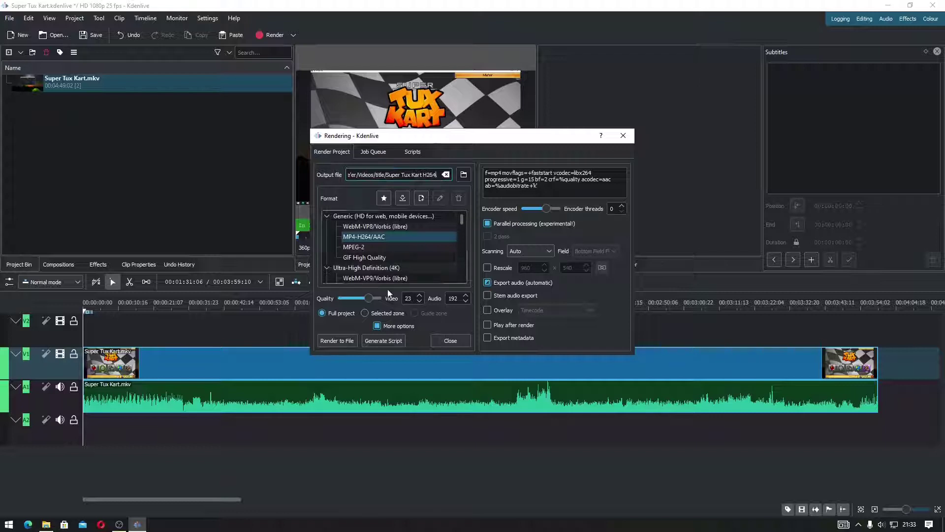
pyautogui.click(341, 340)
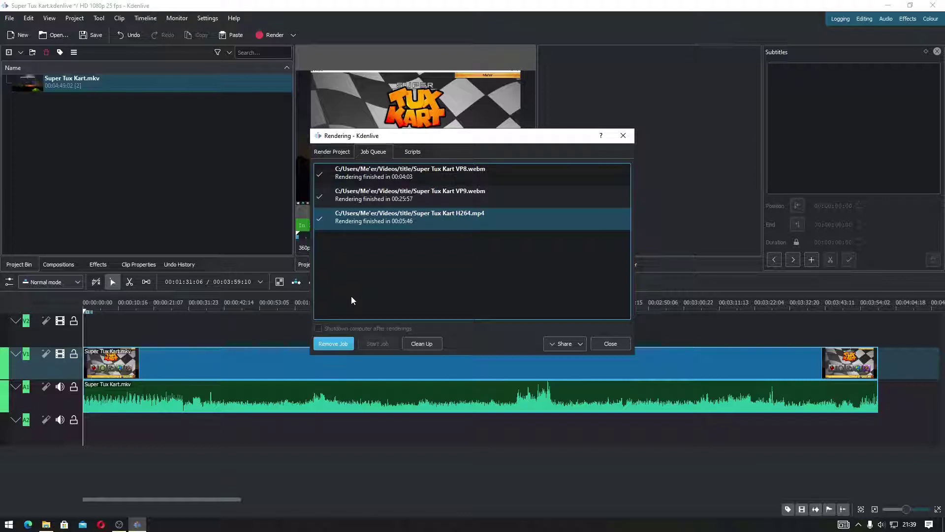
# Render the project in MP4-H265 (HEVC) format with the output file named "Super Tux Kart H265"
pyautogui.click(330, 152)
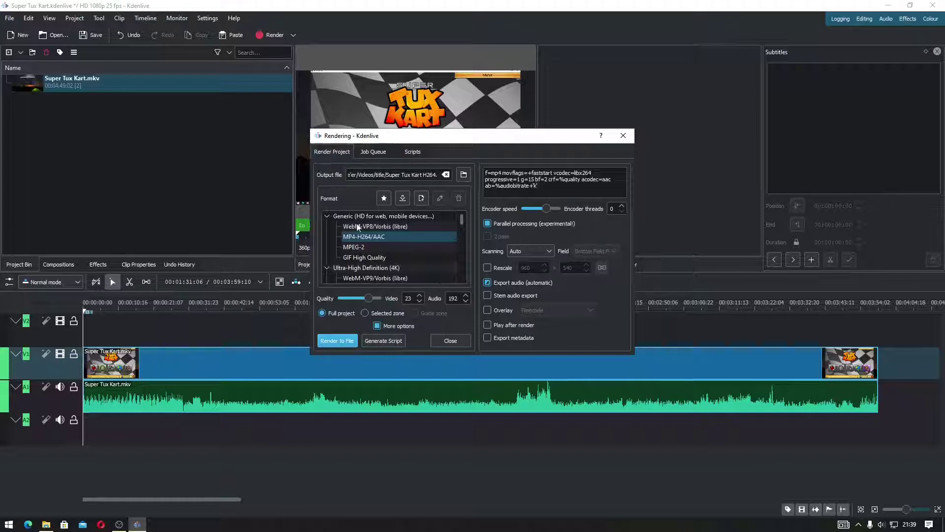
pyautogui.scroll(-1, 375, 266)
pyautogui.click(375, 269)
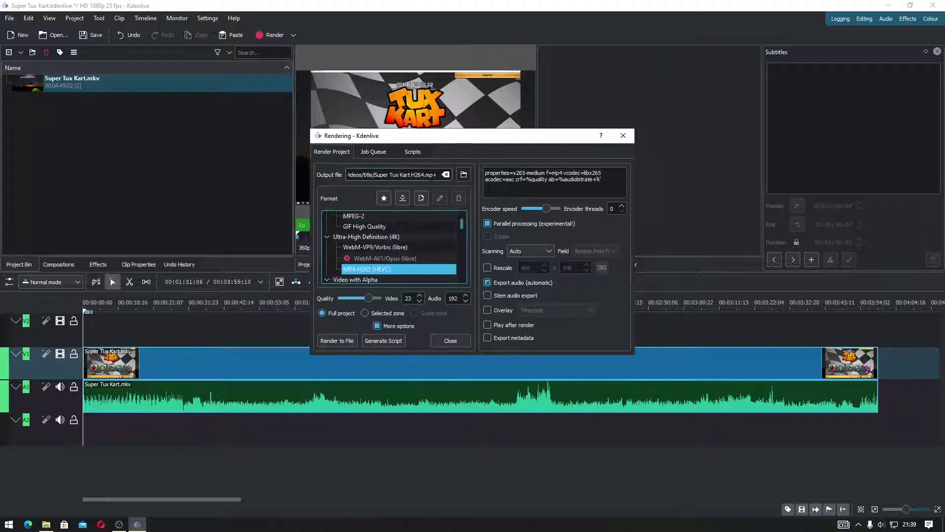
pyautogui.click(424, 175)
pyautogui.press('BackSpace')
pyautogui.write('5')
pyautogui.click(334, 340)
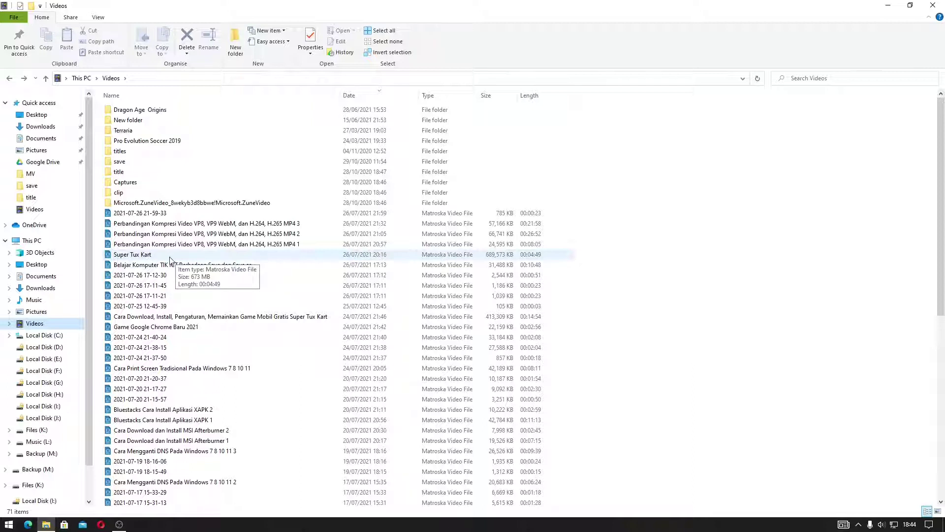
# Move the original Super Tux Kart video into the title folder in File Explorer and open it from there for playback
pyautogui.moveTo(146, 255); pyautogui.dragTo(173, 171)
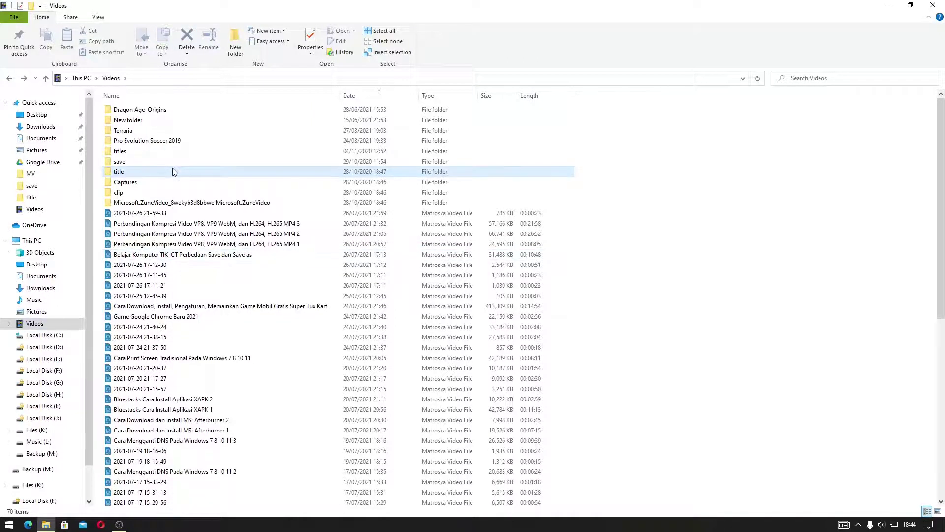
pyautogui.doubleClick(173, 170)
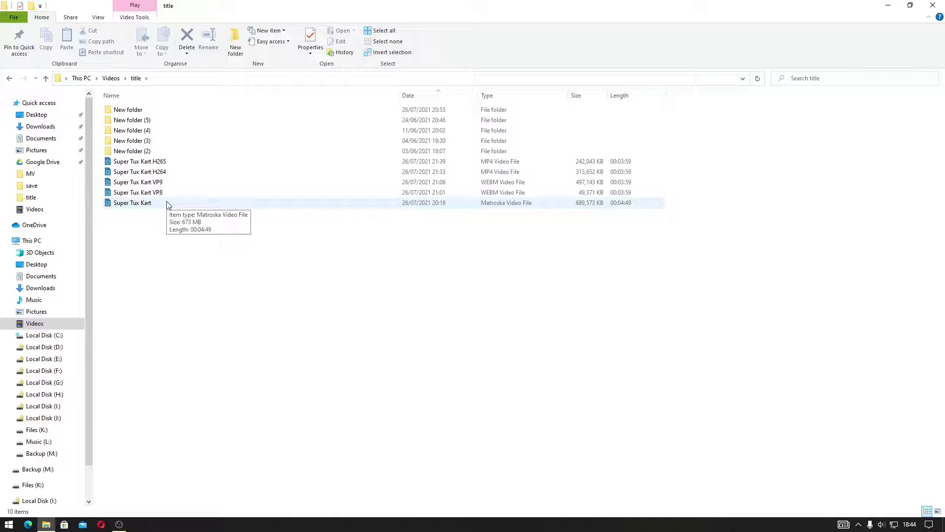
pyautogui.doubleClick(166, 203)
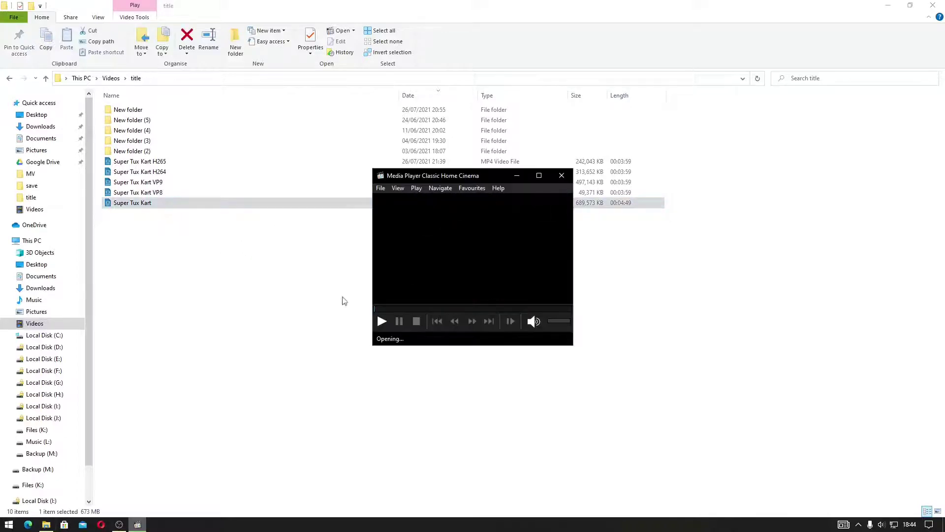
# Skim the original Super Tux Kart.mkv recording at several points to examine its picture quality, and close the player
pyautogui.click(243, 481)
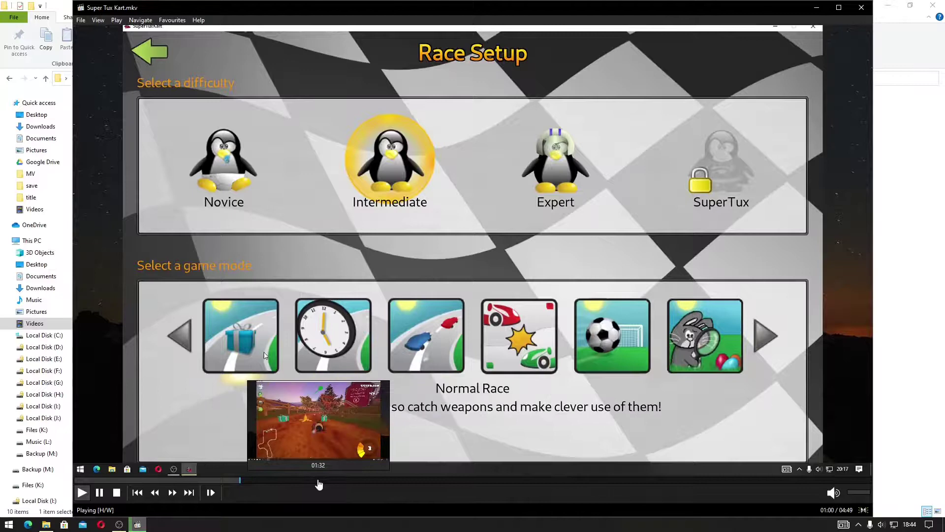
pyautogui.click(319, 480)
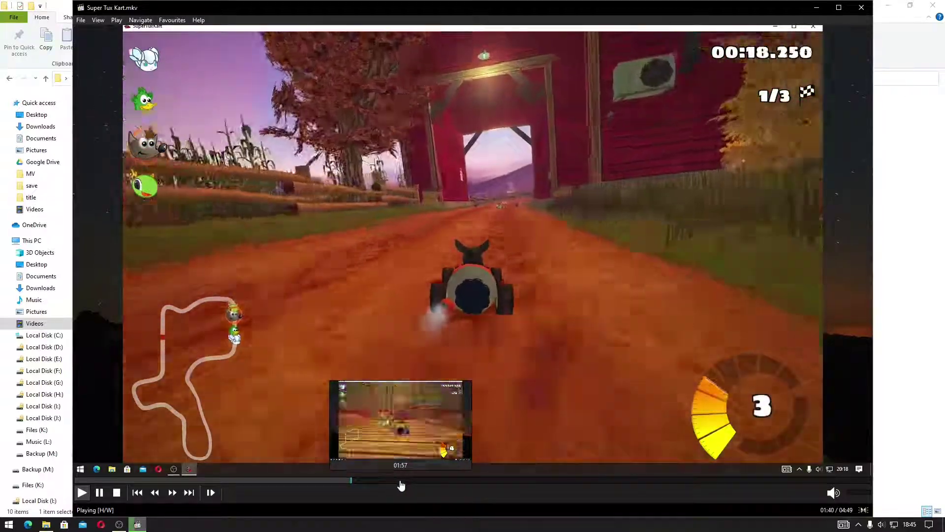
pyautogui.click(396, 485)
pyautogui.click(438, 485)
pyautogui.click(477, 484)
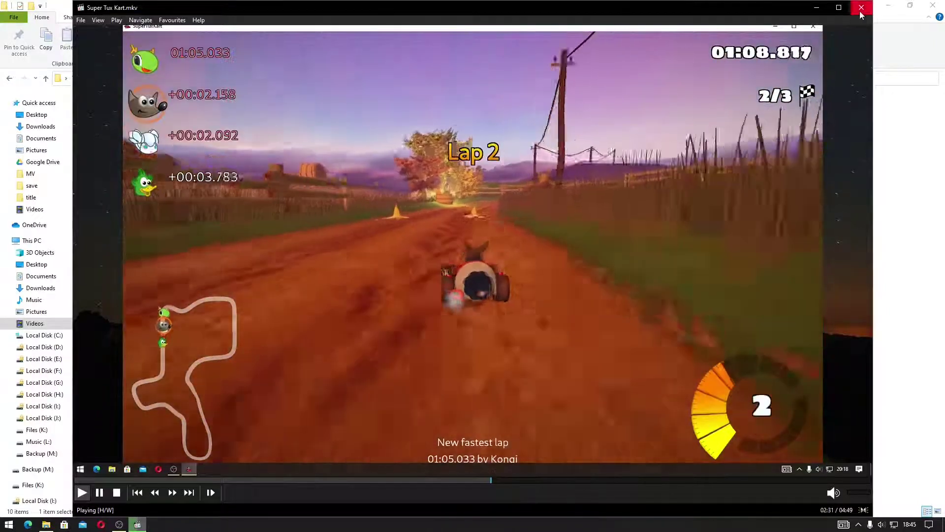
pyautogui.hotkey('alt', 'F4')
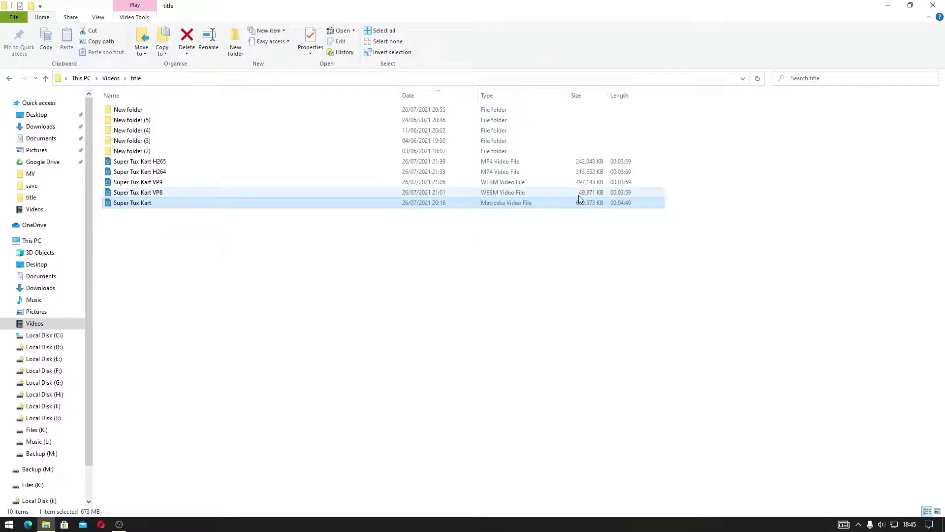
# Play Super Tux Kart VP8.webm and skip through the race to examine its compression quality, closing the player when done
pyautogui.click(157, 193)
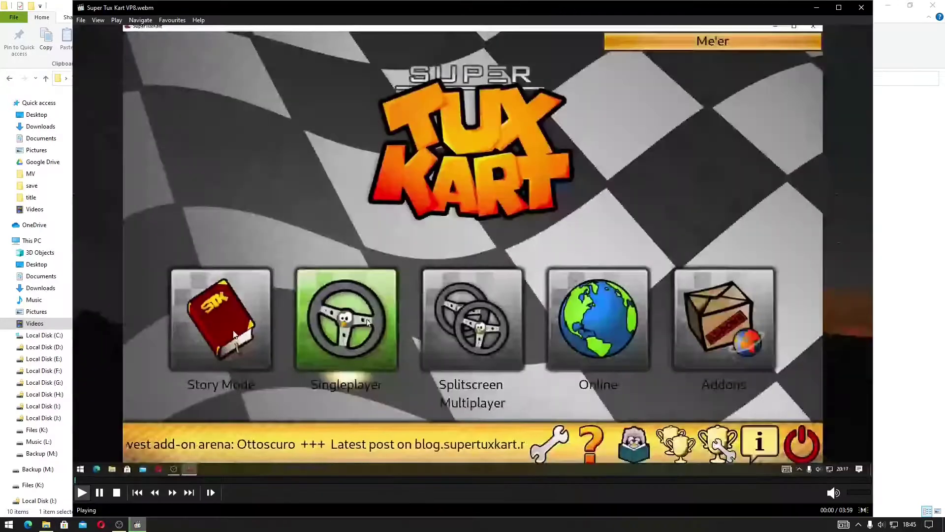
pyautogui.click(179, 481)
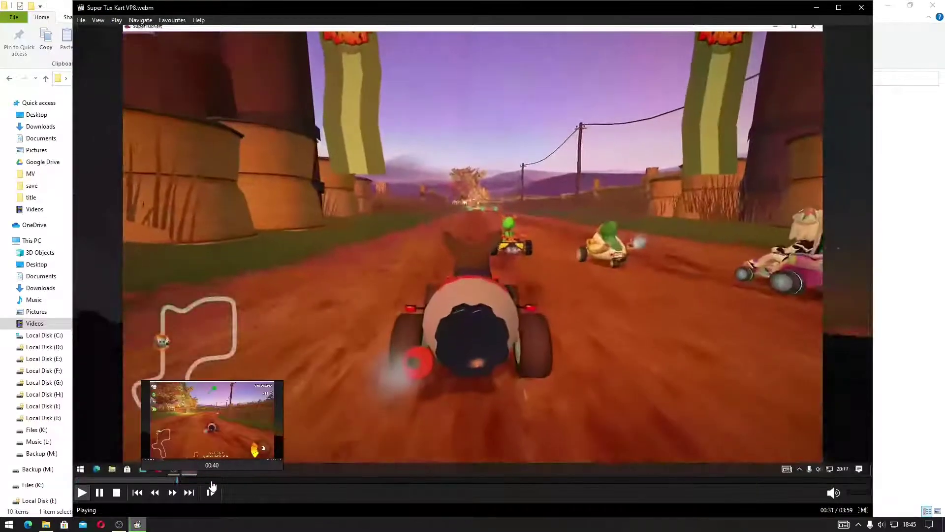
pyautogui.click(211, 482)
pyautogui.click(251, 481)
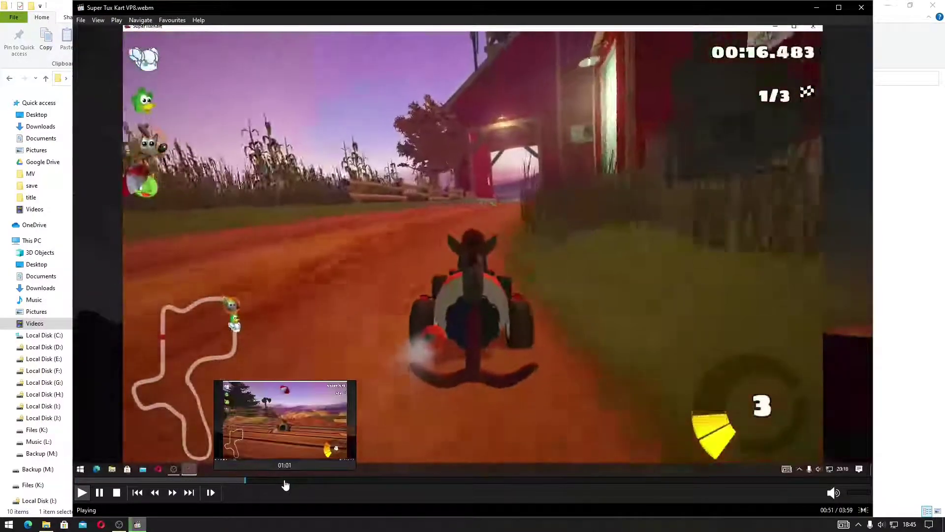
pyautogui.click(285, 481)
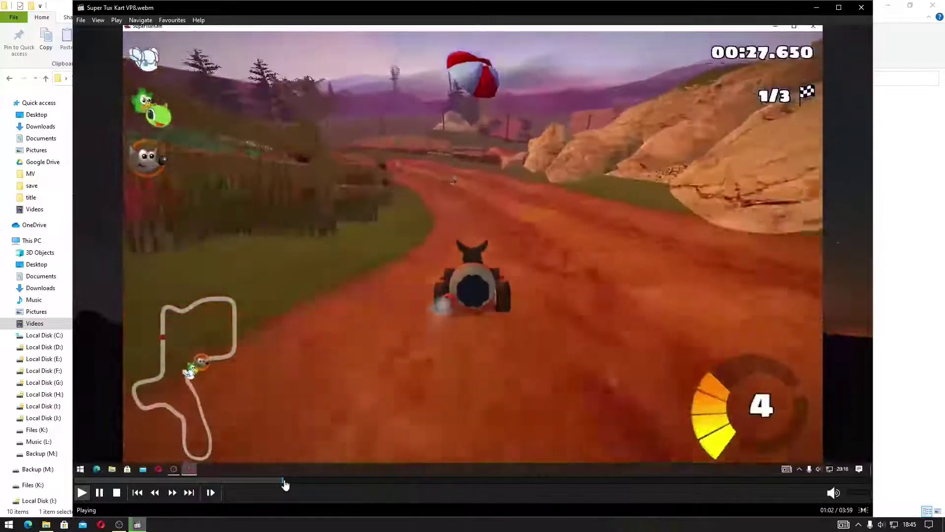
pyautogui.click(314, 482)
pyautogui.click(367, 482)
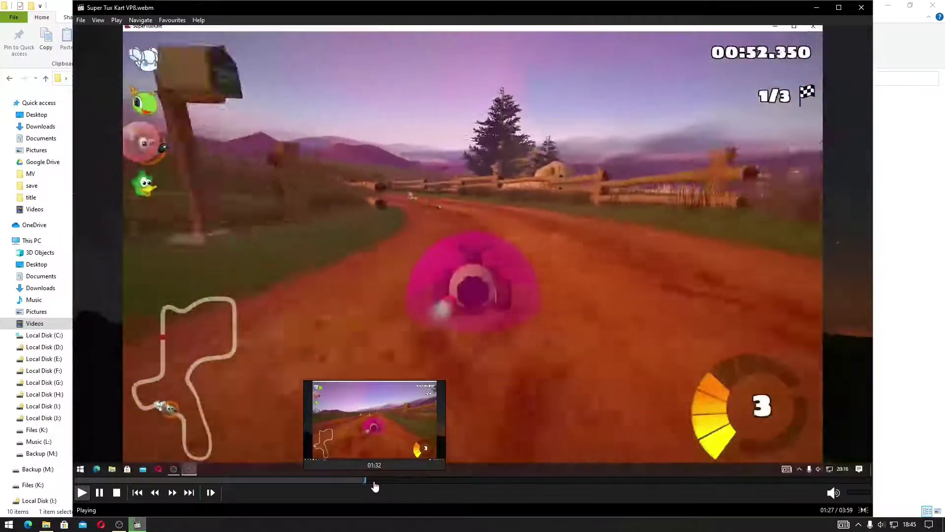
pyautogui.click(423, 482)
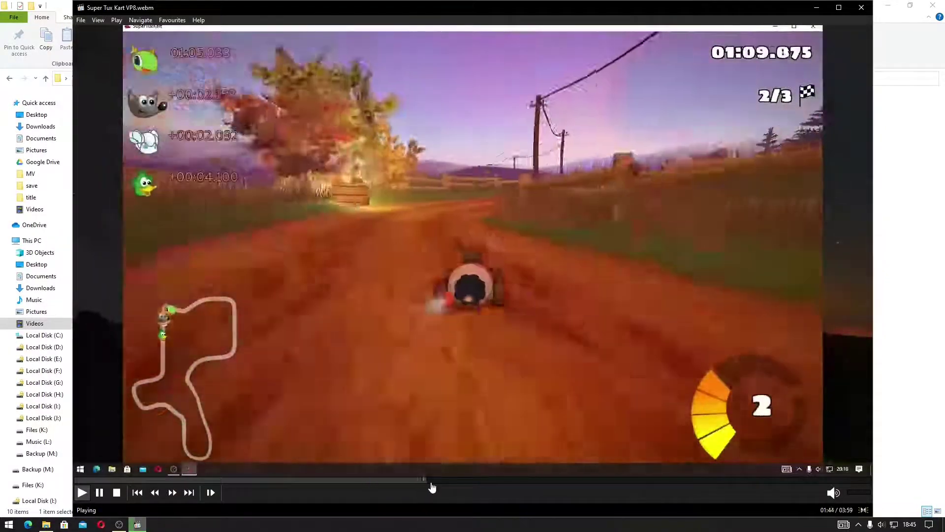
pyautogui.click(456, 482)
pyautogui.click(494, 482)
pyautogui.click(531, 482)
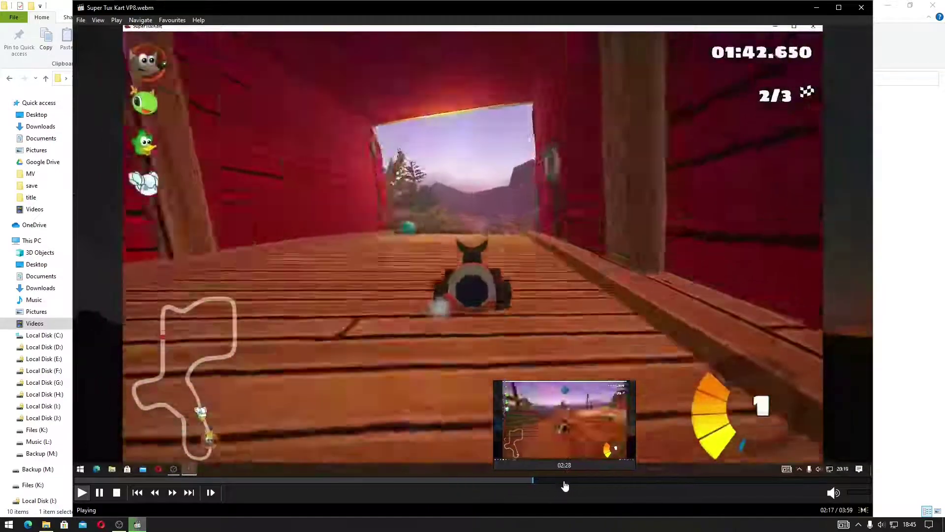
pyautogui.click(565, 483)
pyautogui.click(598, 482)
pyautogui.click(651, 482)
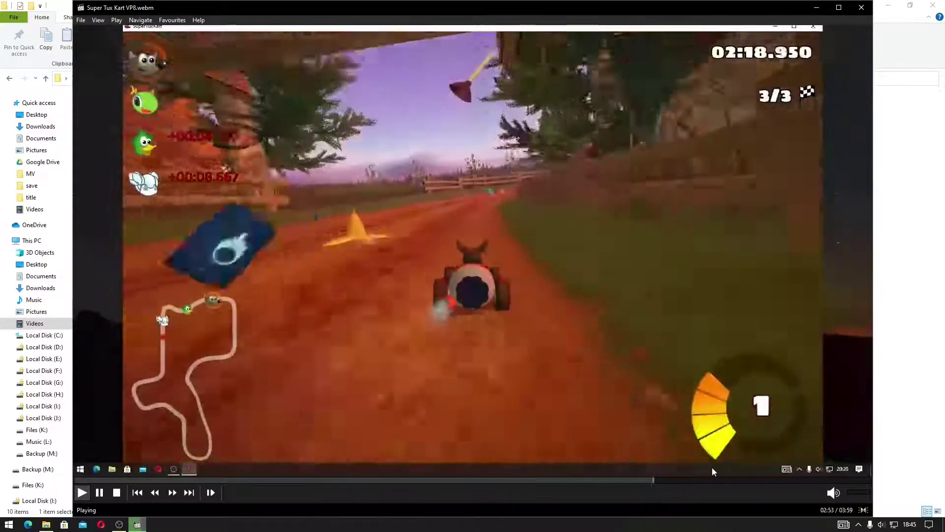
pyautogui.click(737, 483)
pyautogui.click(861, 7)
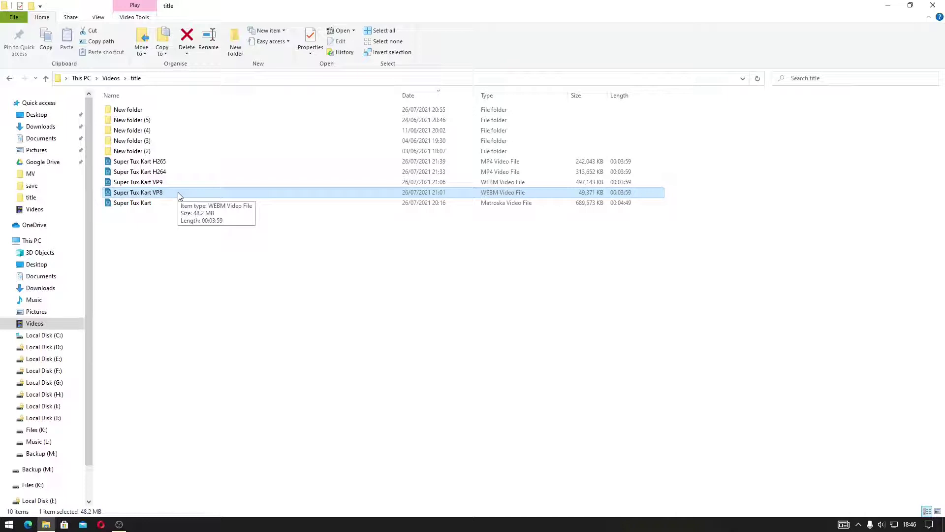
# Play Super Tux Kart VP9.webm and sample scenes across the race to examine its compression quality, closing the player when done
pyautogui.click(168, 184)
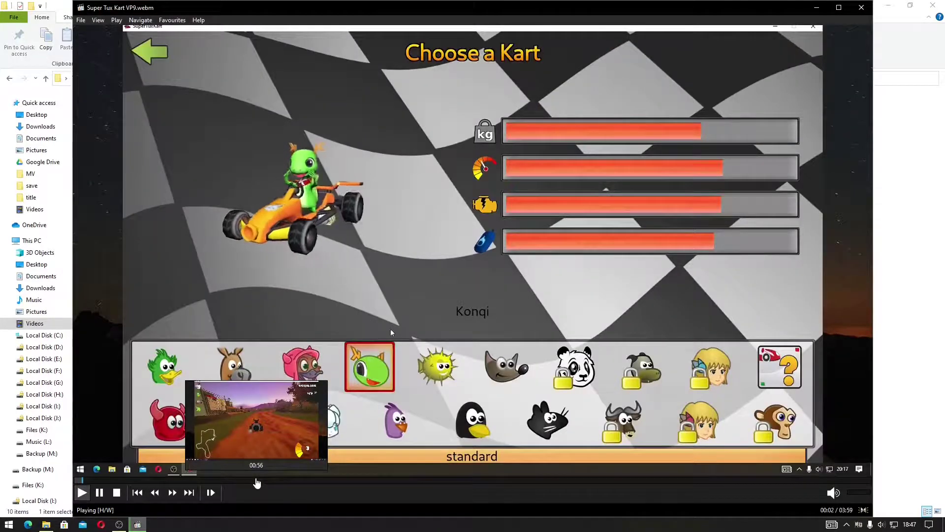
pyautogui.click(255, 483)
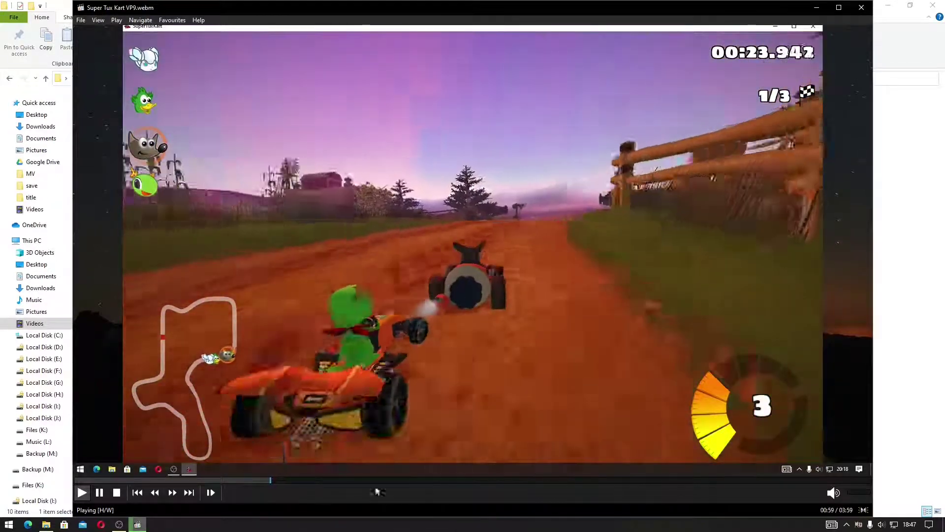
pyautogui.click(382, 485)
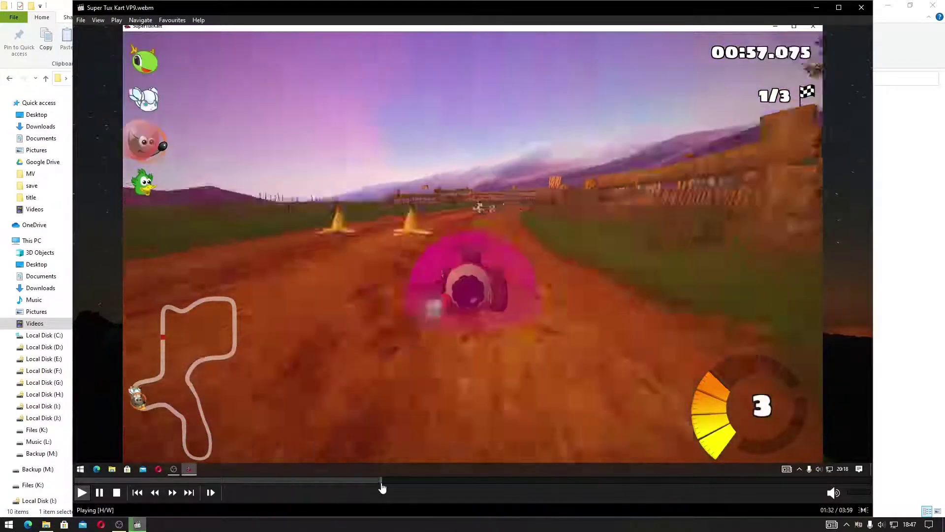
pyautogui.click(468, 484)
pyautogui.click(522, 485)
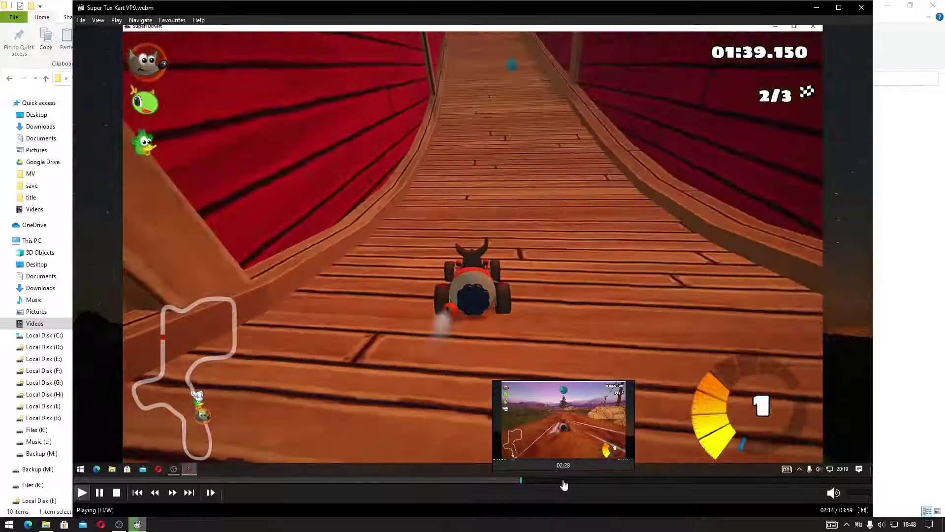
pyautogui.click(565, 486)
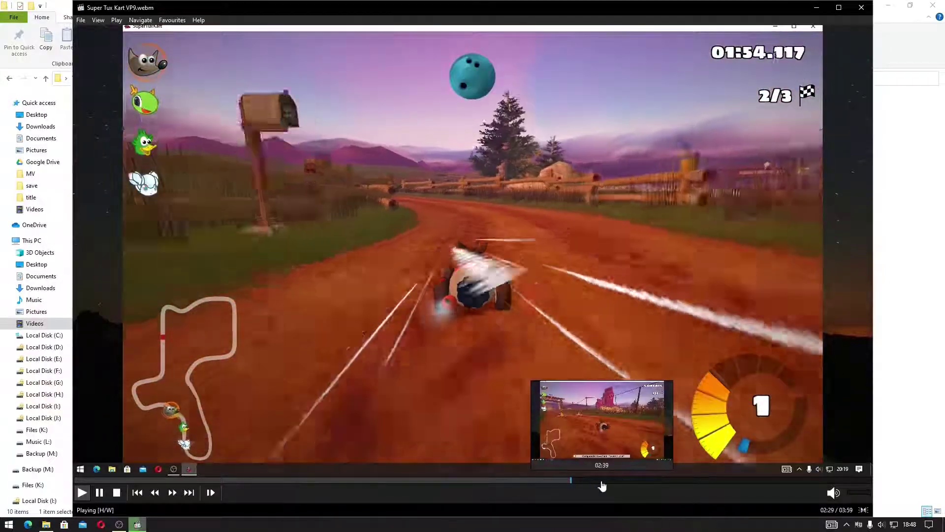
pyautogui.click(602, 486)
pyautogui.click(620, 486)
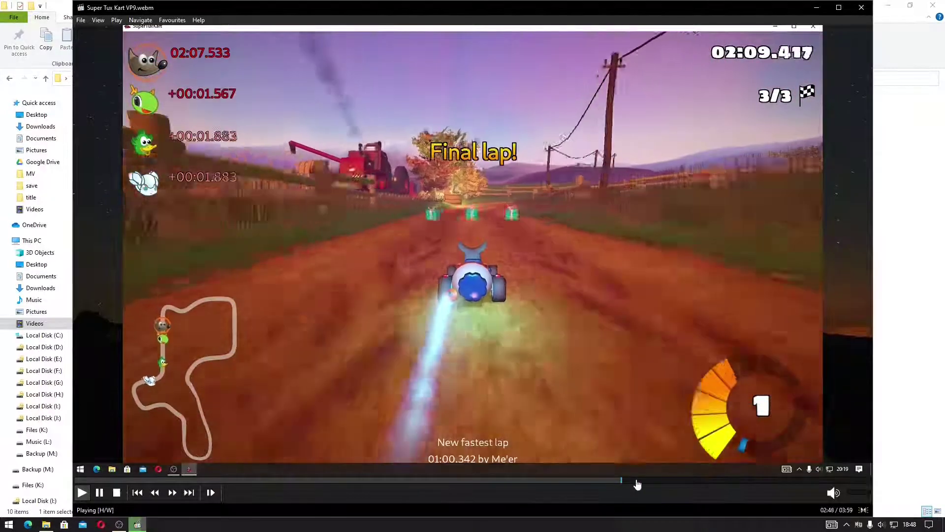
pyautogui.click(641, 485)
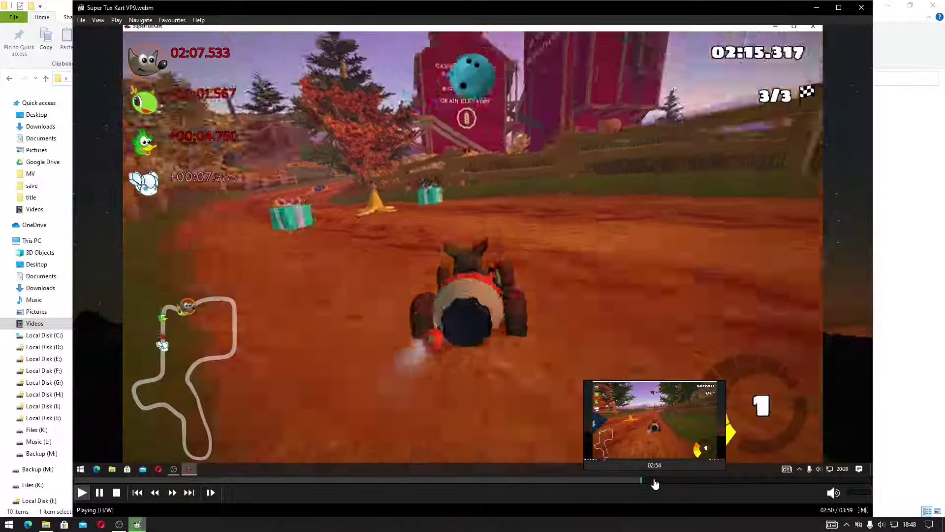
pyautogui.click(655, 485)
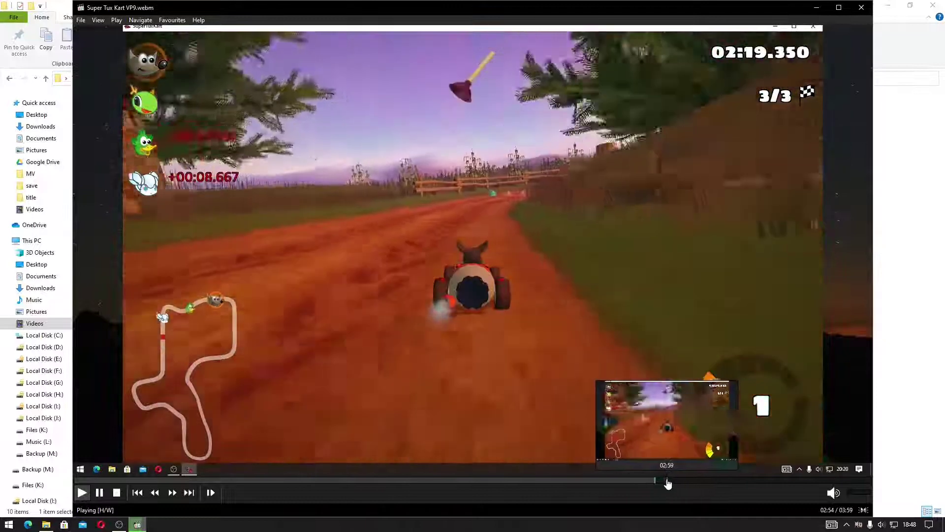
pyautogui.click(671, 485)
pyautogui.click(722, 485)
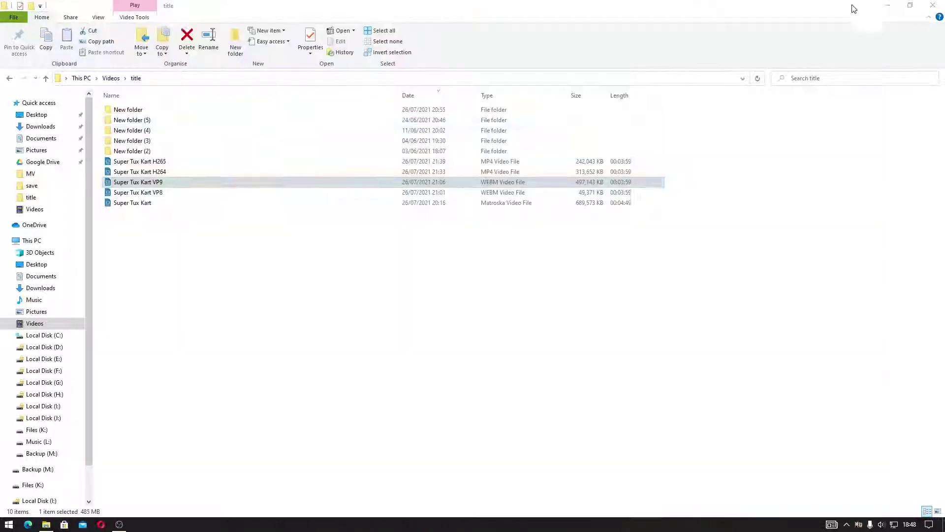
pyautogui.click(861, 7)
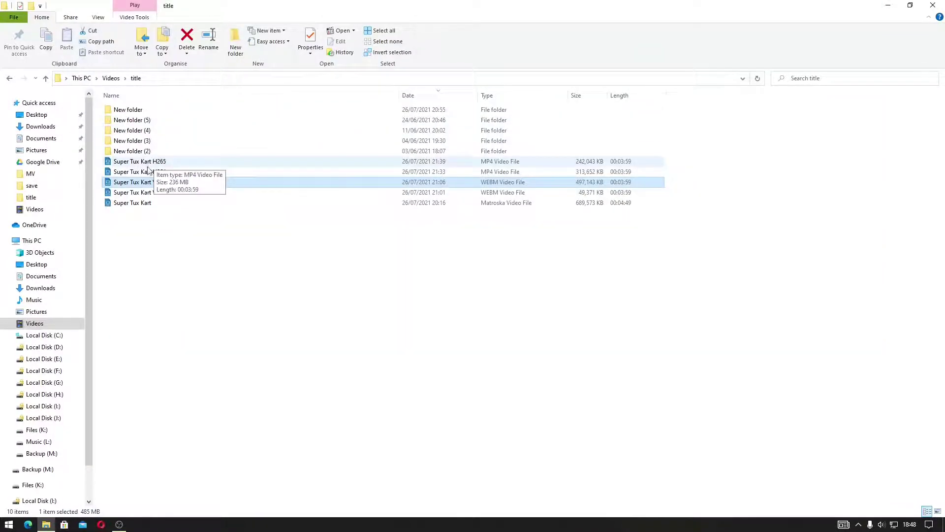
# Play Super Tux Kart H264.mp4 and skip through the race to examine its compression quality, closing the player when done
pyautogui.click(179, 173)
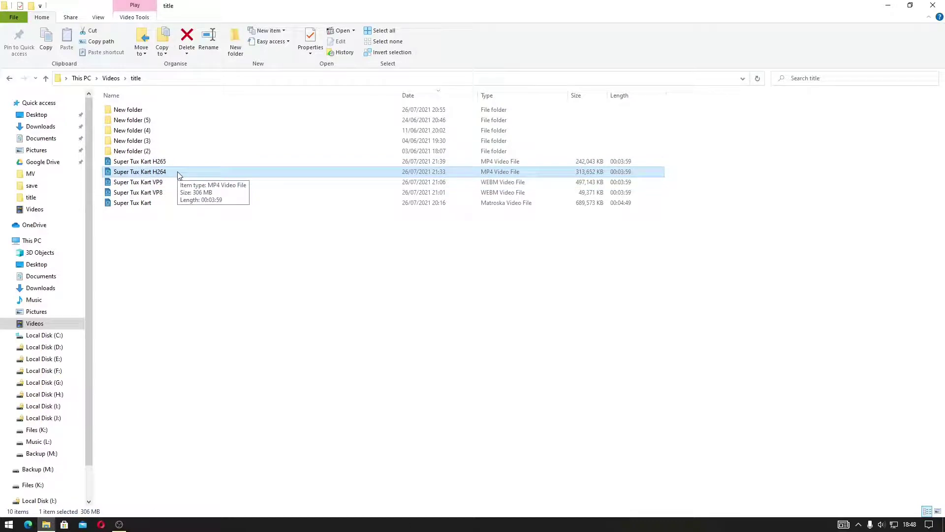
pyautogui.doubleClick(177, 171)
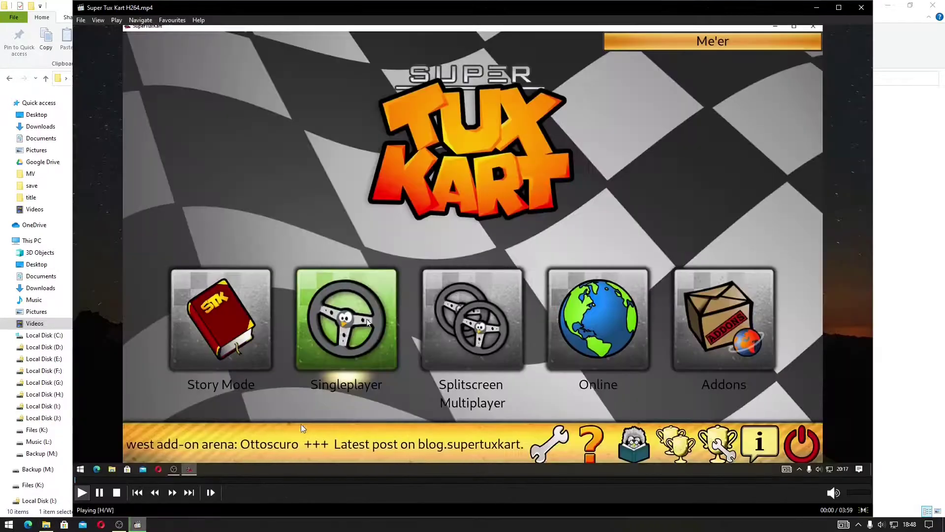
pyautogui.click(249, 480)
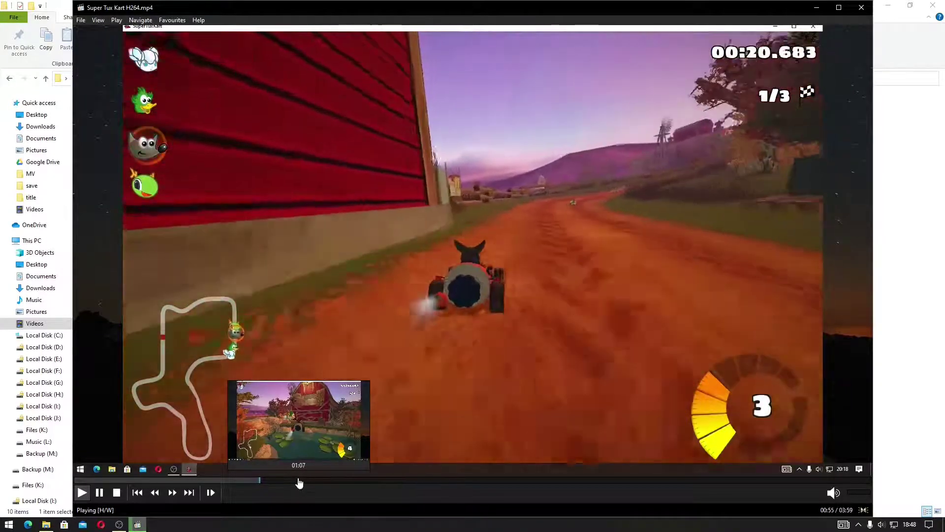
pyautogui.click(299, 481)
pyautogui.click(342, 481)
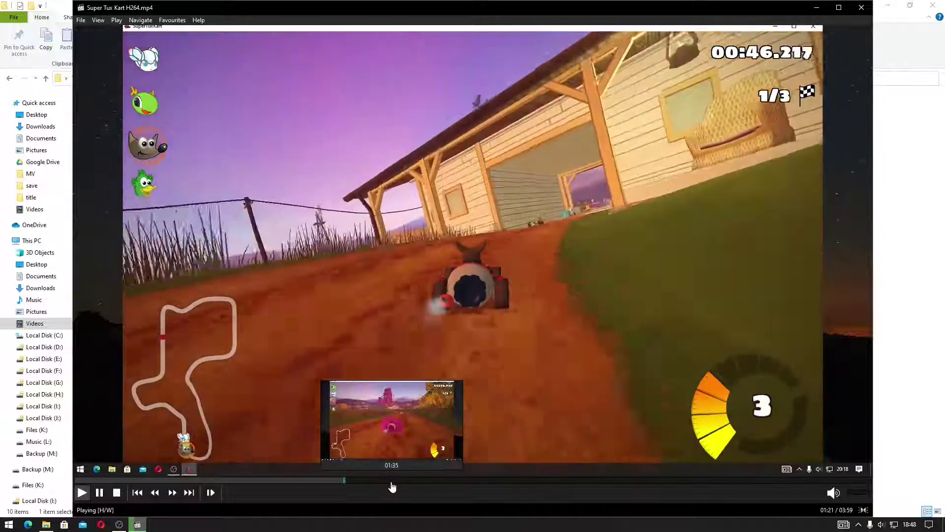
pyautogui.click(398, 482)
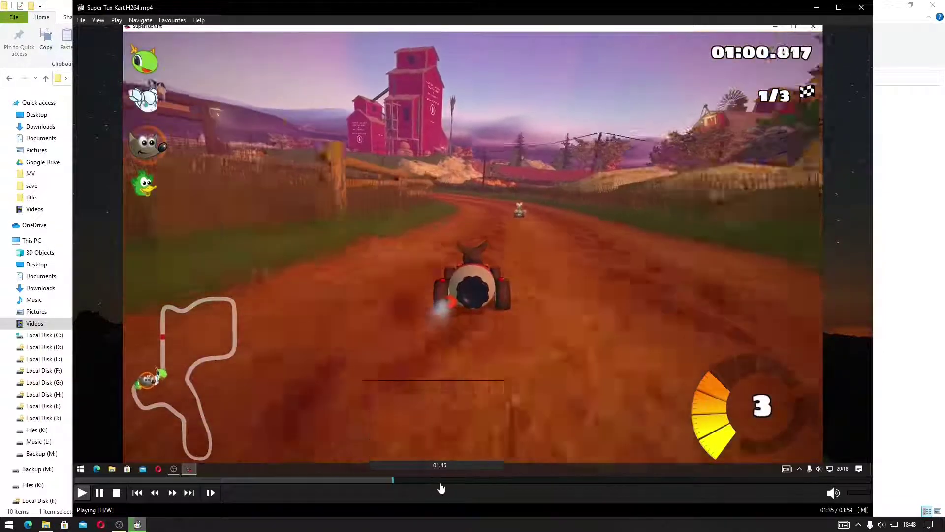
pyautogui.click(442, 481)
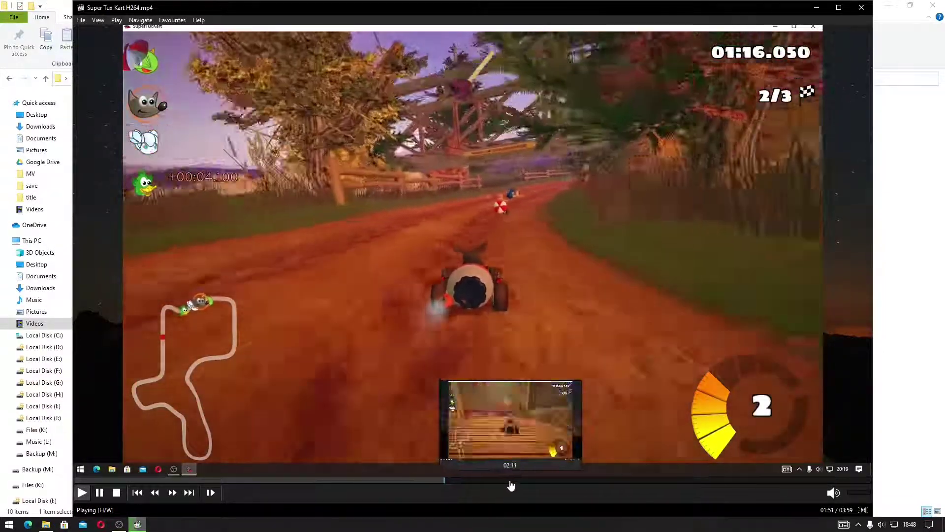
pyautogui.click(508, 481)
pyautogui.click(577, 481)
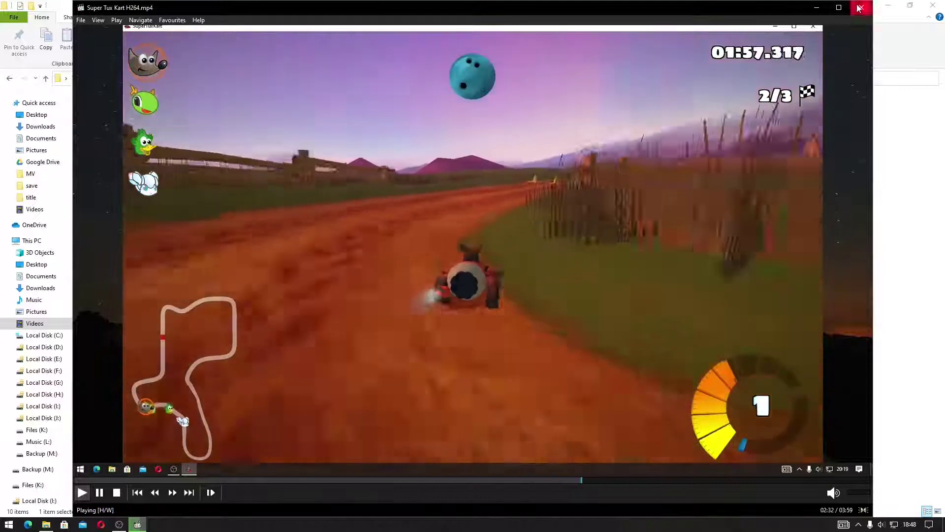
pyautogui.click(861, 7)
# Play Super Tux Kart H265.mp4 and sample scenes from the loading screen through lap 3 to examine its compression quality, closing the player when done
pyautogui.click(212, 162)
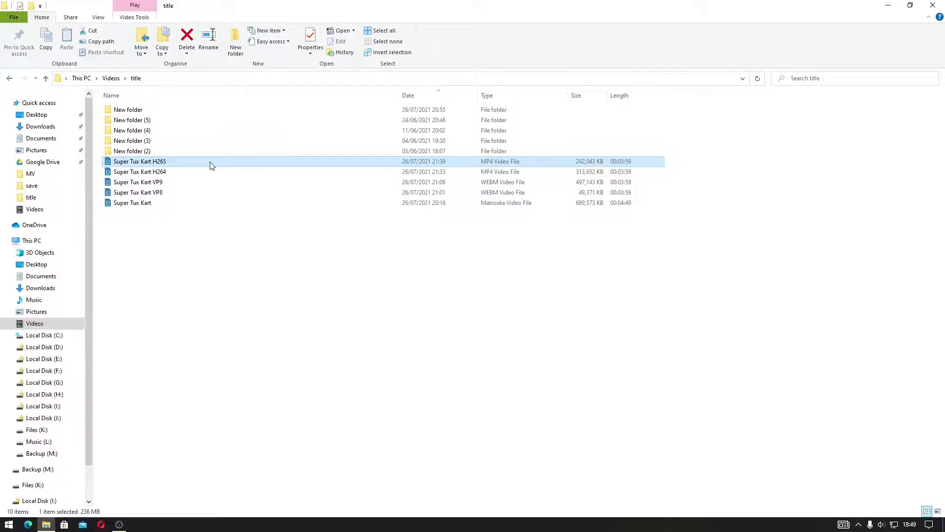
pyautogui.doubleClick(211, 165)
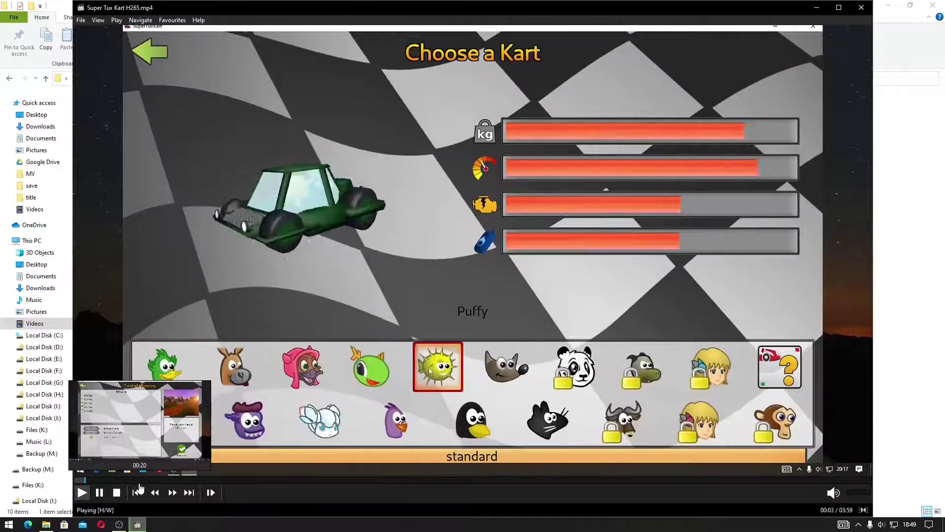
pyautogui.click(141, 481)
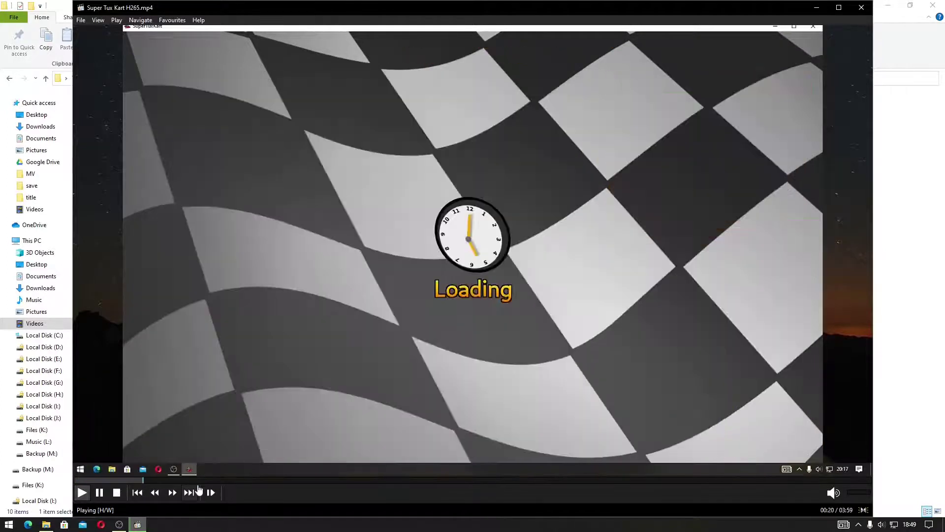
pyautogui.click(207, 480)
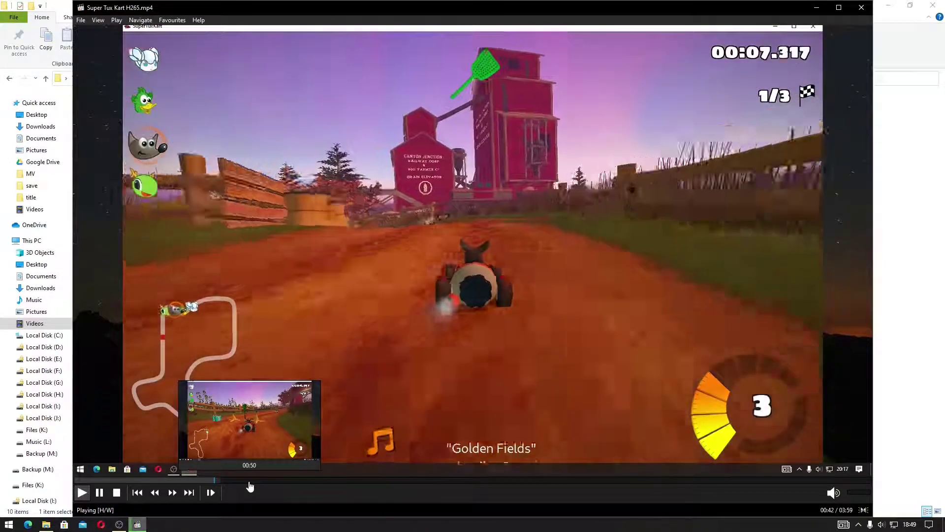
pyautogui.click(250, 485)
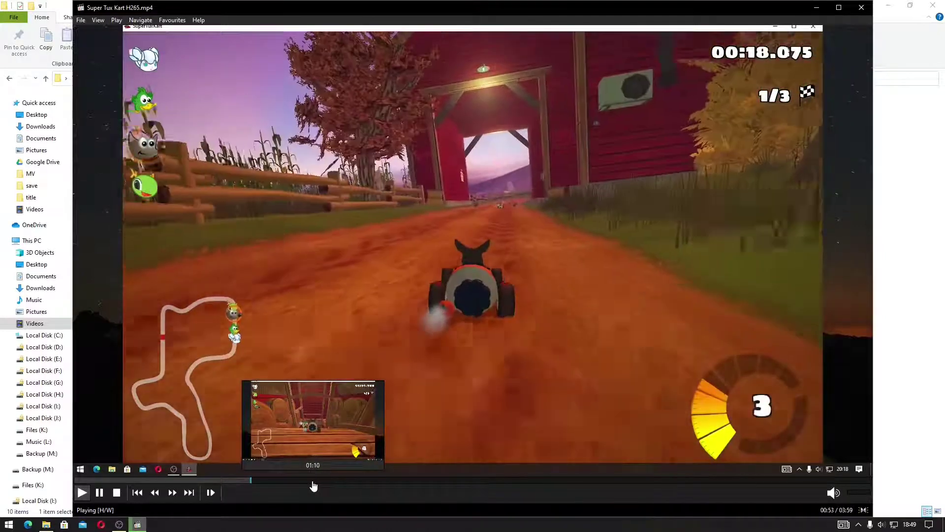
pyautogui.click(314, 485)
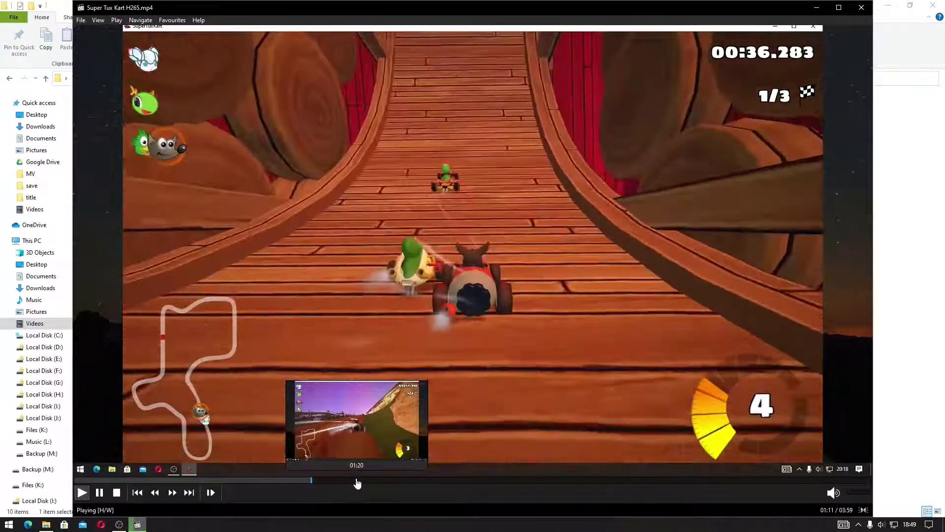
pyautogui.click(355, 486)
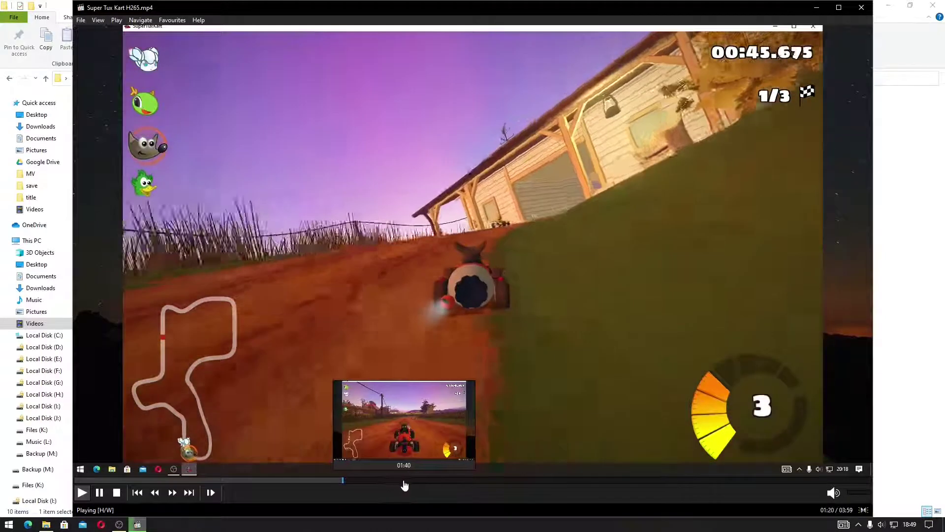
pyautogui.click(411, 485)
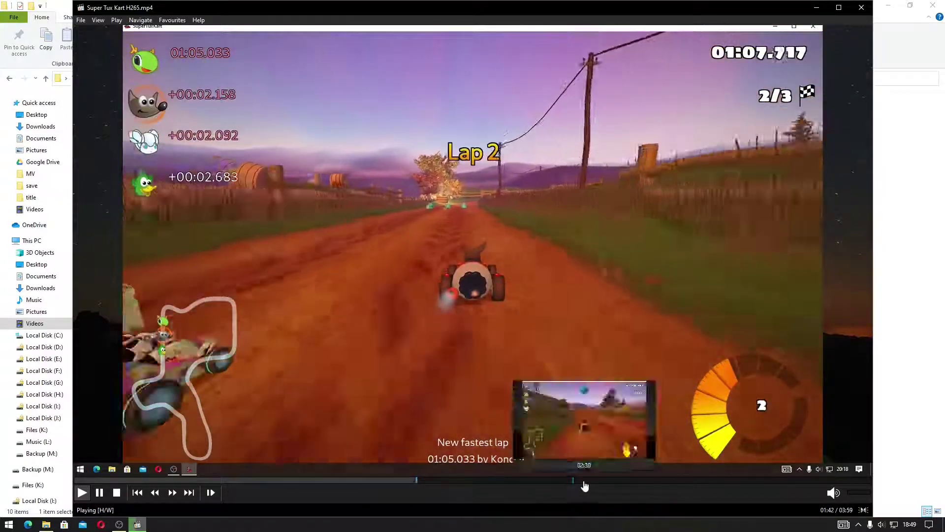
pyautogui.click(583, 486)
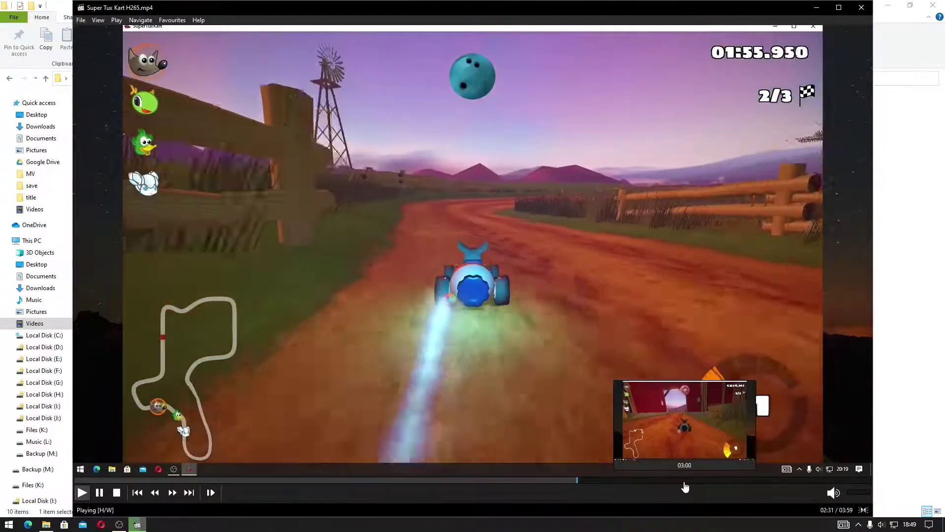
pyautogui.click(676, 486)
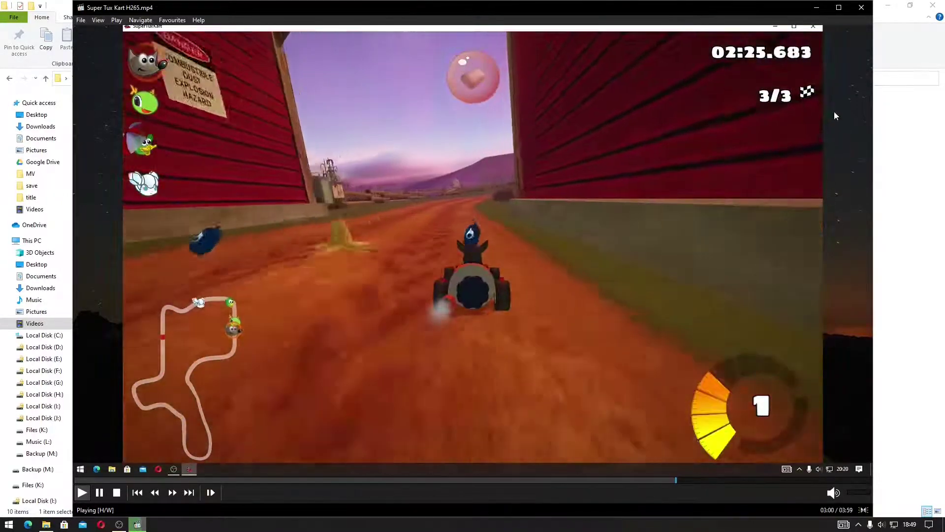
pyautogui.click(861, 7)
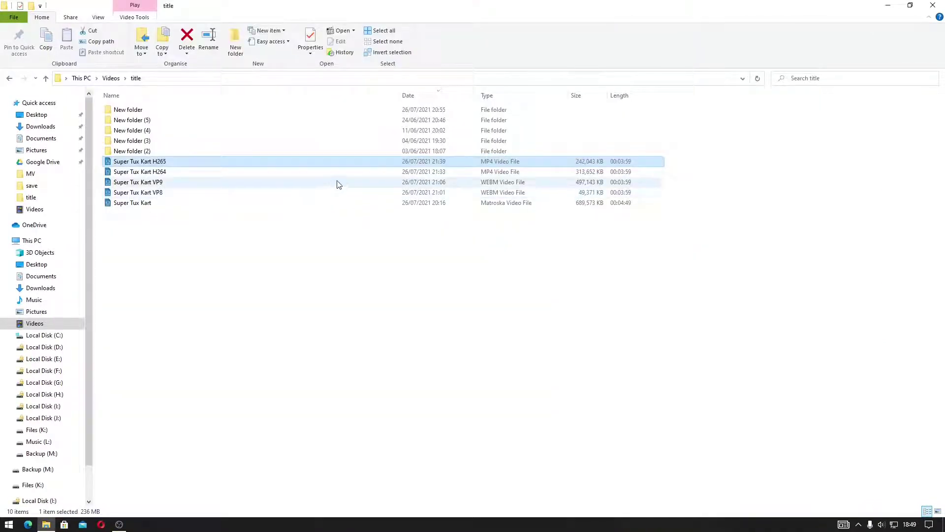